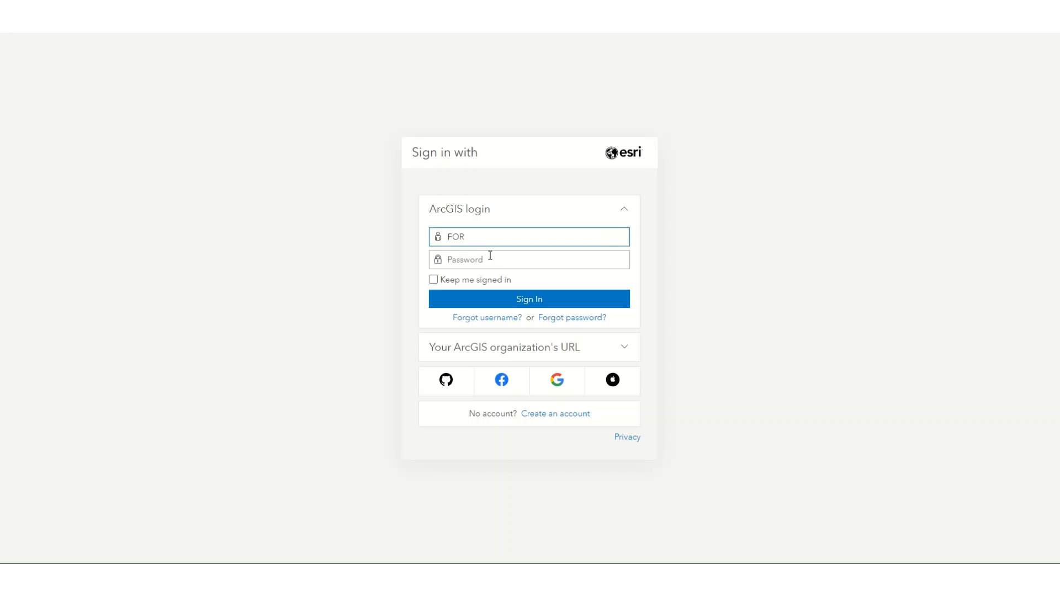
# Step: Enter the ArcGIS account username and password, and sign in
pyautogui.write('je784')
pyautogui.click(473, 257)
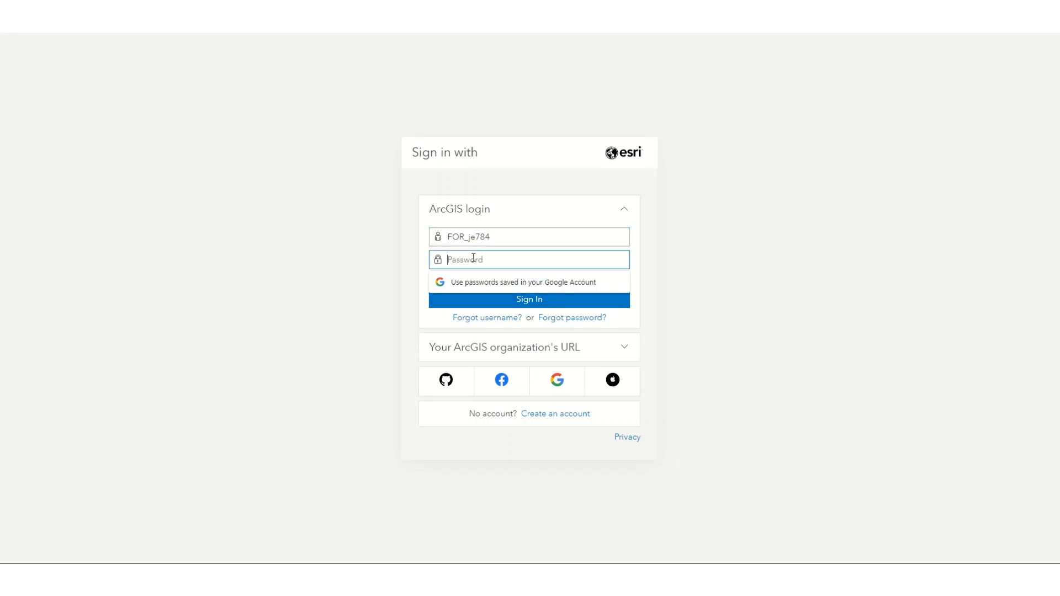
pyautogui.write('••••••••••••')
pyautogui.click(546, 307)
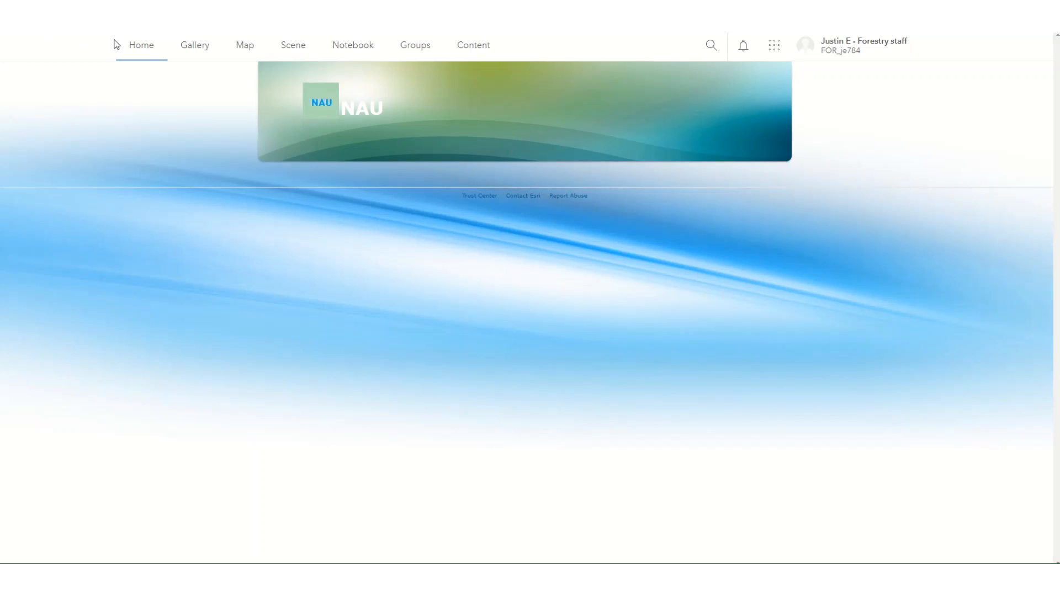
# Step: Look over the available apps and the My Content page, and open a new map
pyautogui.click(774, 50)
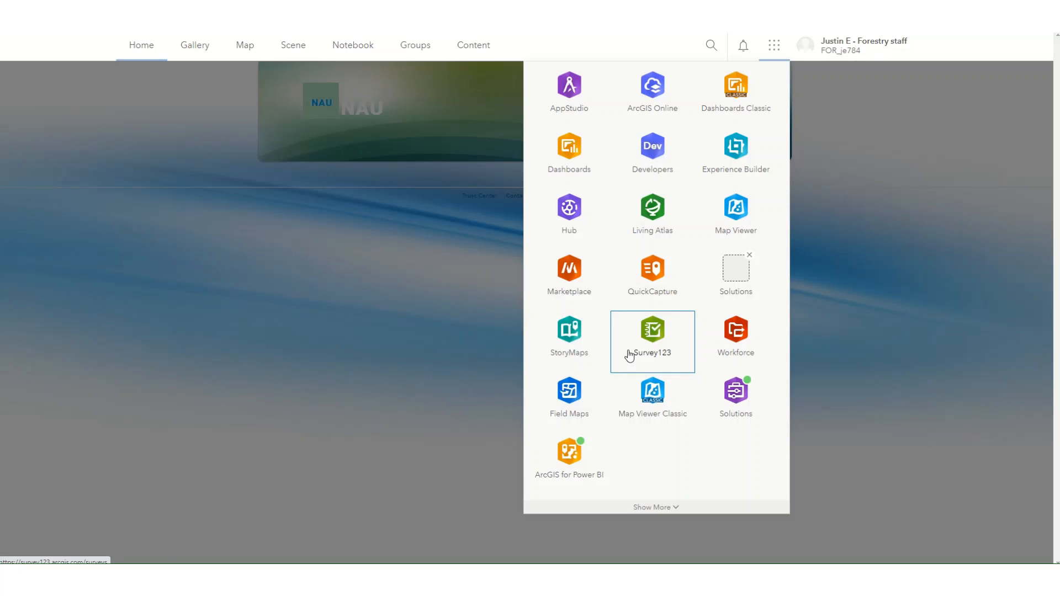
pyautogui.click(479, 49)
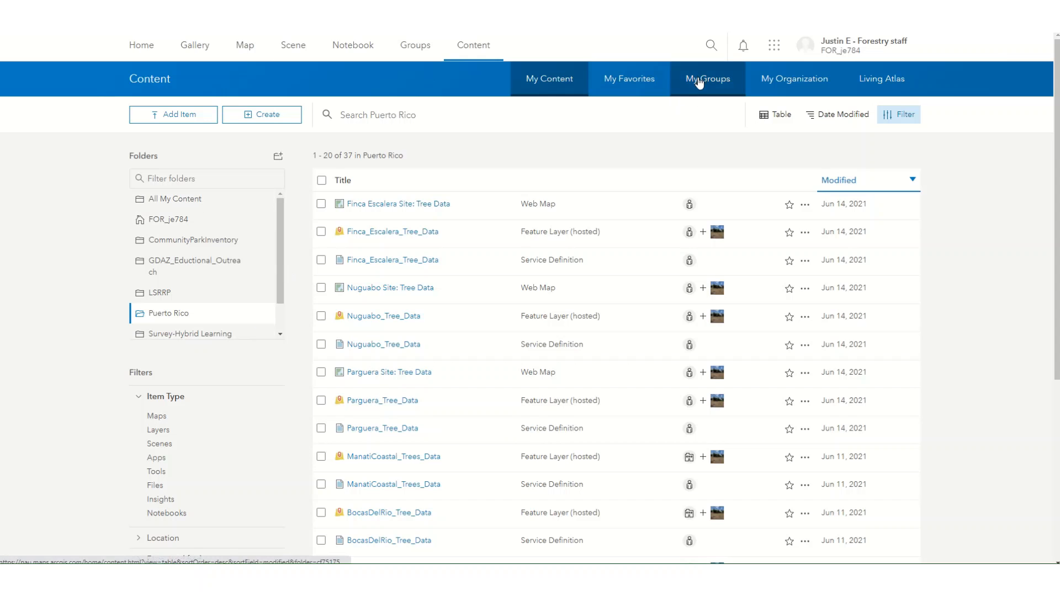
pyautogui.click(244, 48)
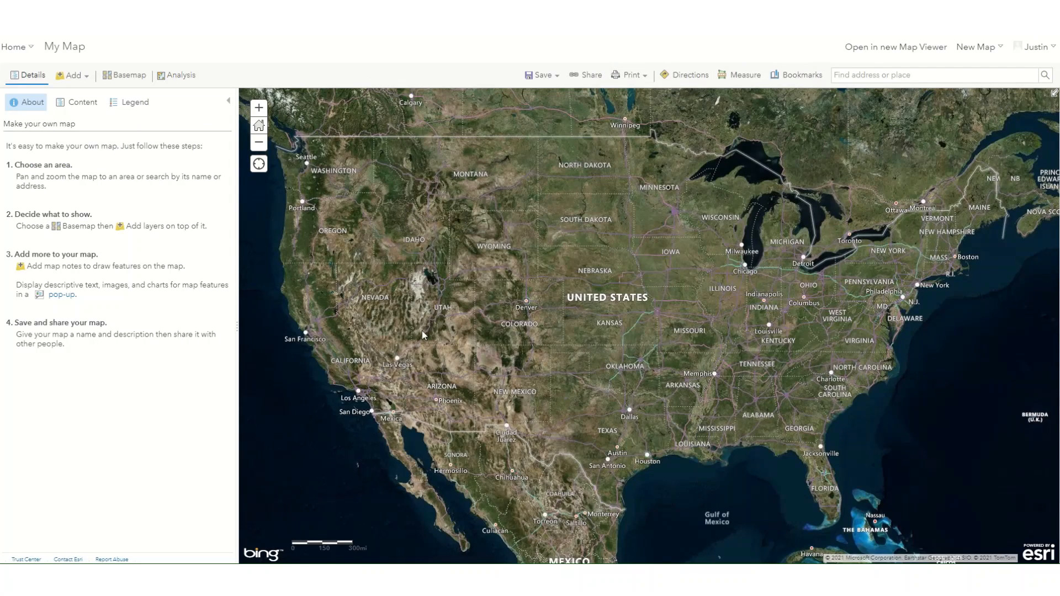
pyautogui.moveTo(473, 278); pyautogui.dragTo(539, 297)
pyautogui.scroll(-2, 505, 273)
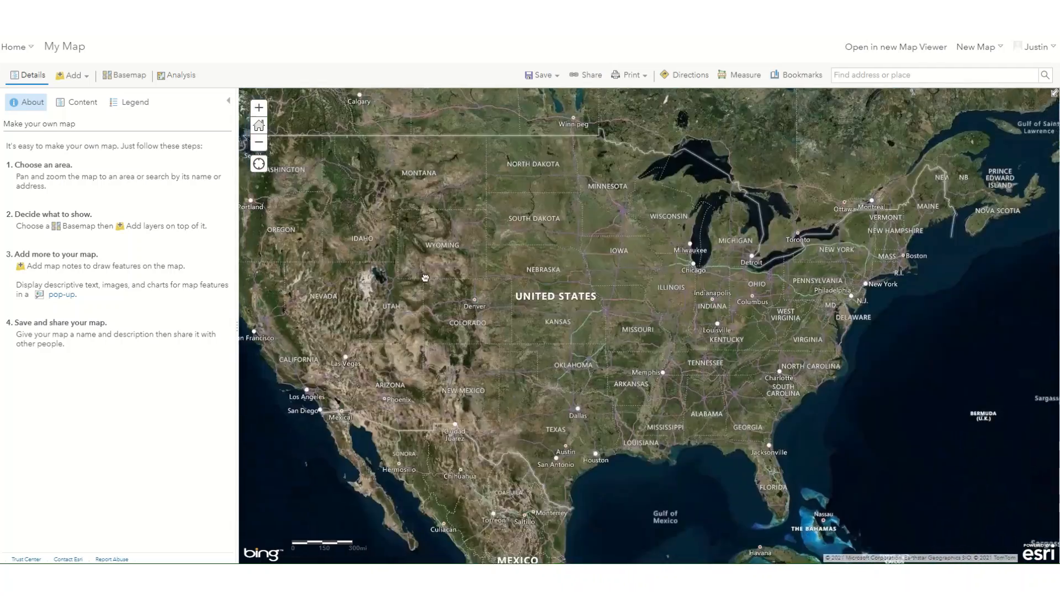
pyautogui.scroll(-1, 504, 276)
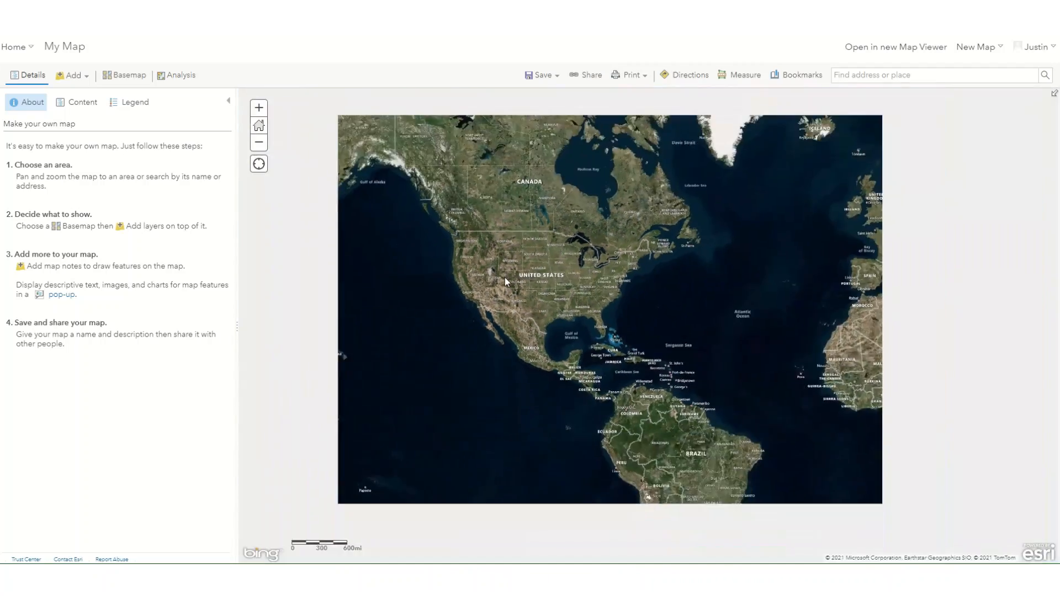
pyautogui.scroll(4, 504, 277)
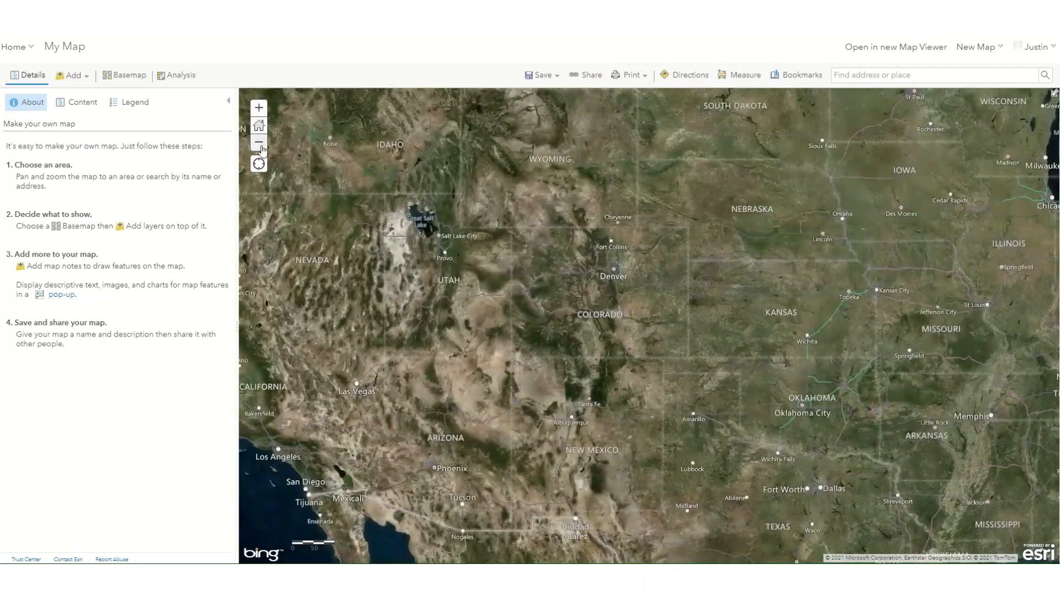
pyautogui.scroll(-2, 641, 311)
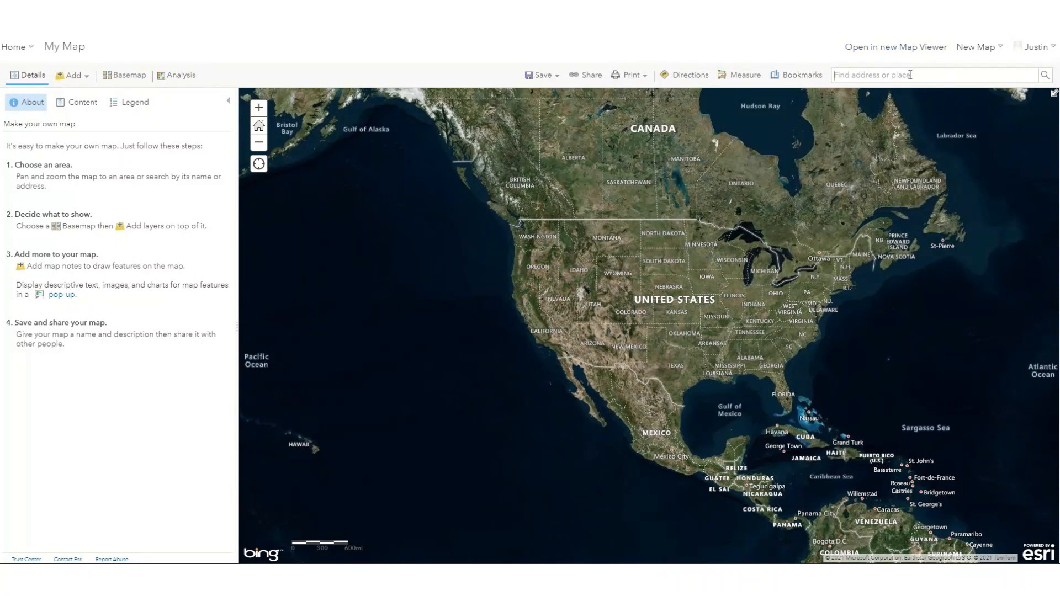
# Step: Search for Los Angeles, CA, USA, close the result pop-up, and inspect the University Park area of the city
pyautogui.write('los')
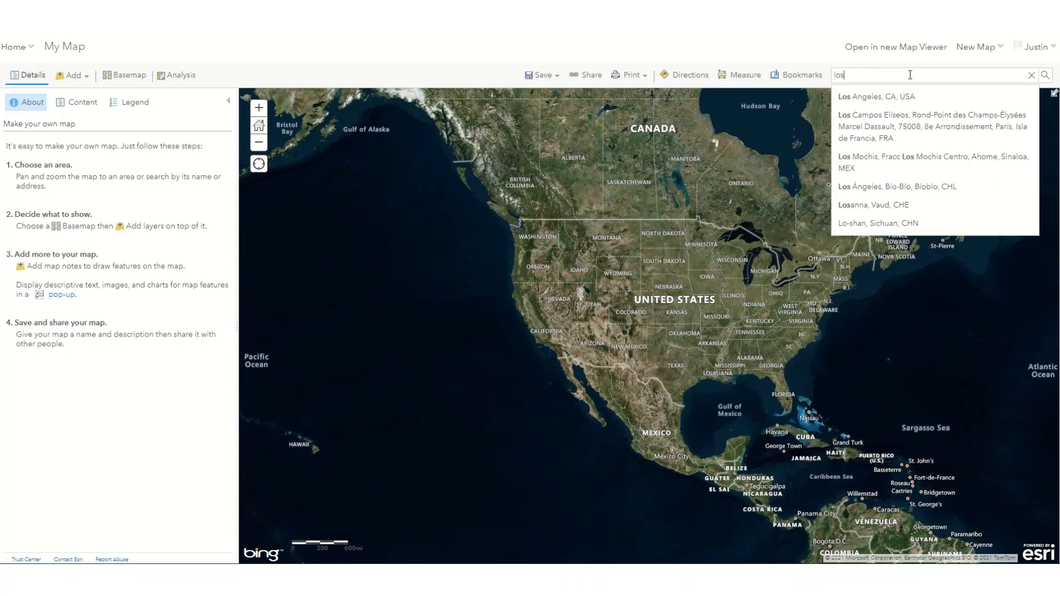
pyautogui.click(897, 96)
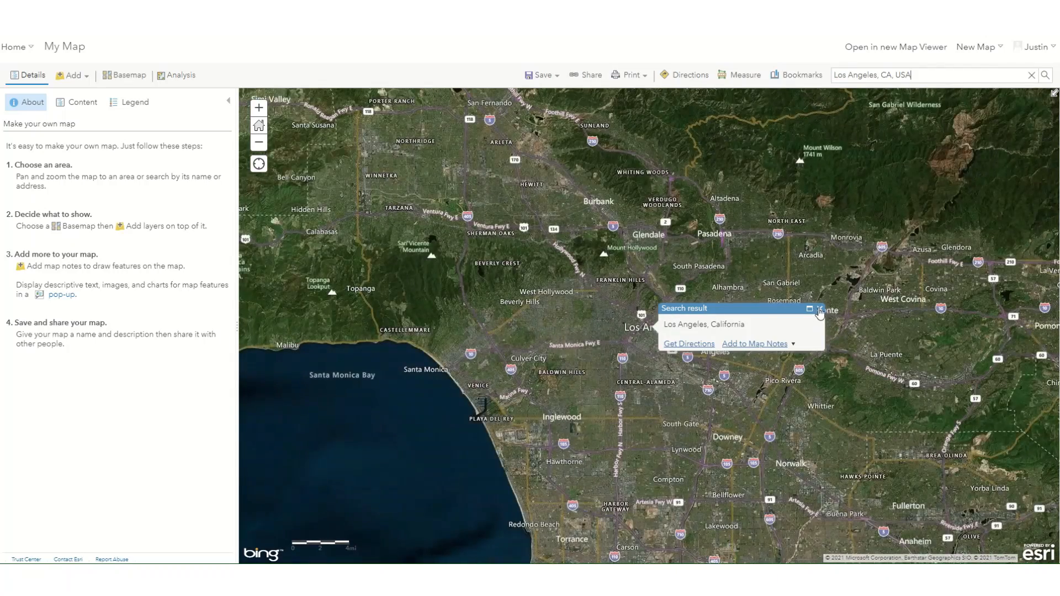
pyautogui.click(820, 310)
pyautogui.scroll(3, 632, 333)
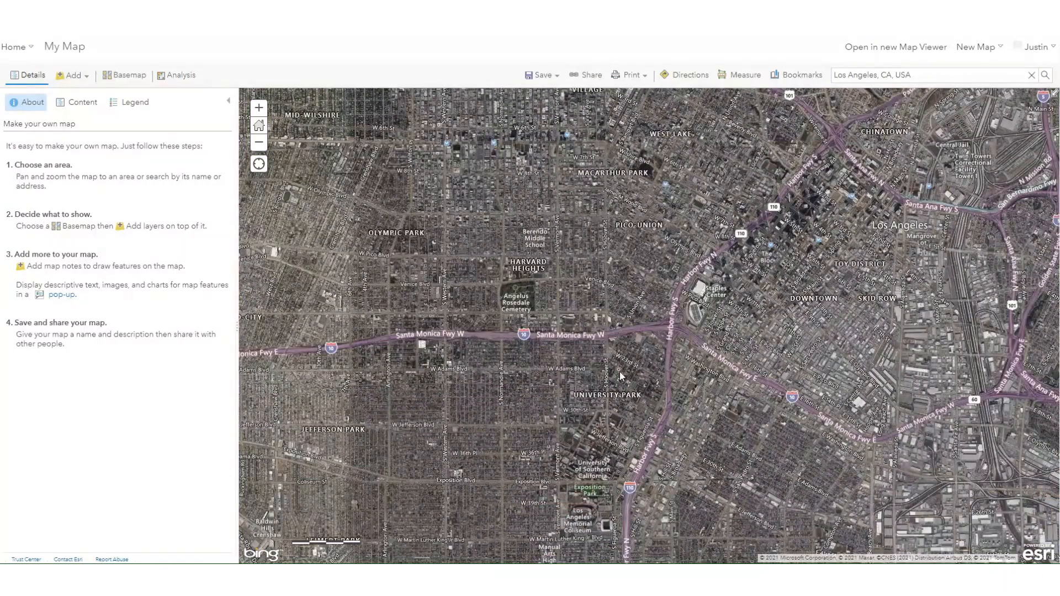
pyautogui.scroll(1, 580, 393)
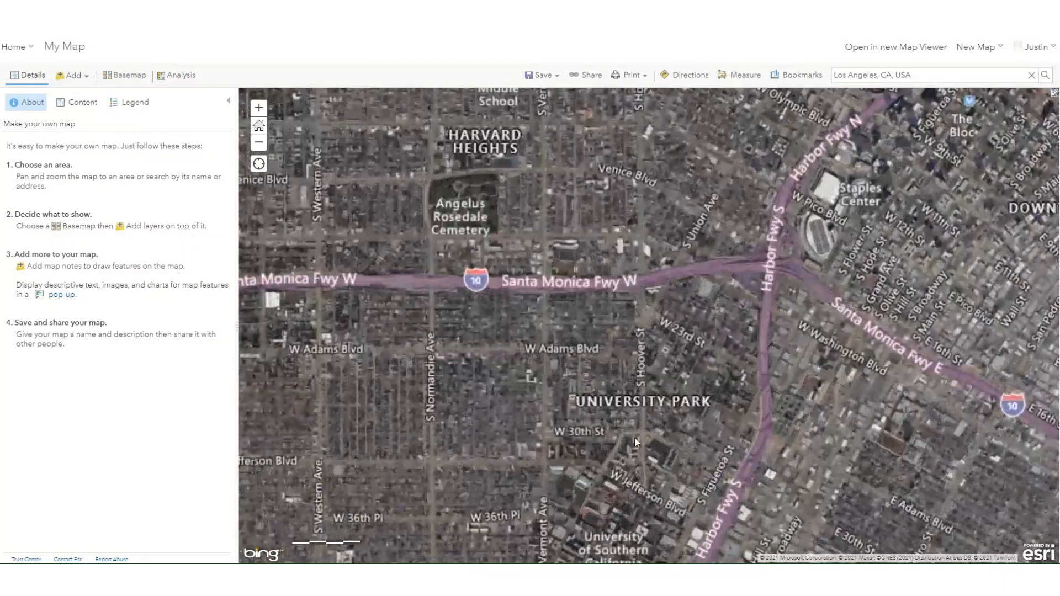
pyautogui.moveTo(630, 387); pyautogui.dragTo(618, 320)
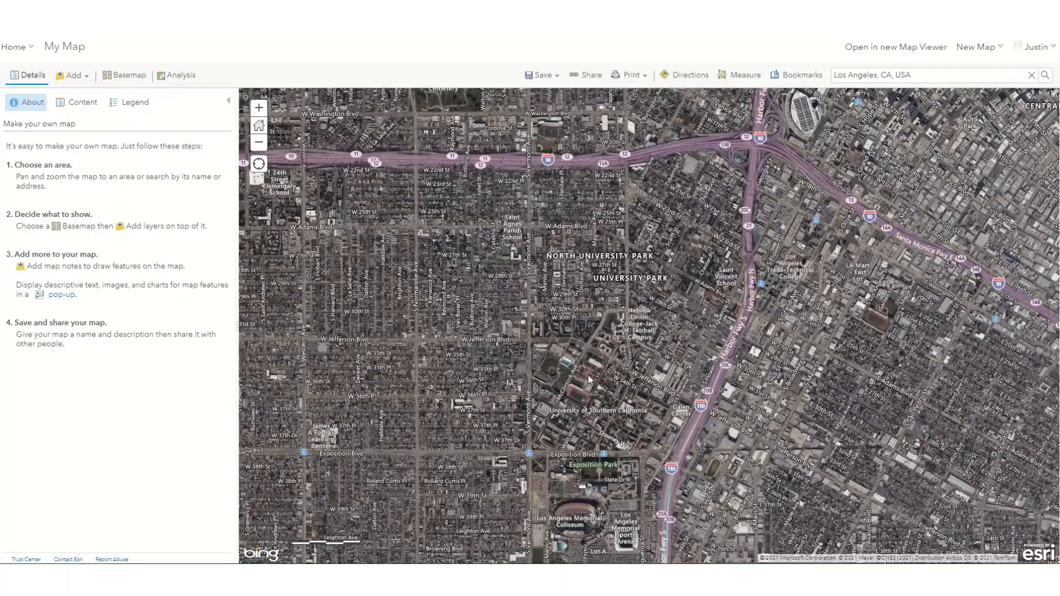
pyautogui.scroll(-1, 422, 359)
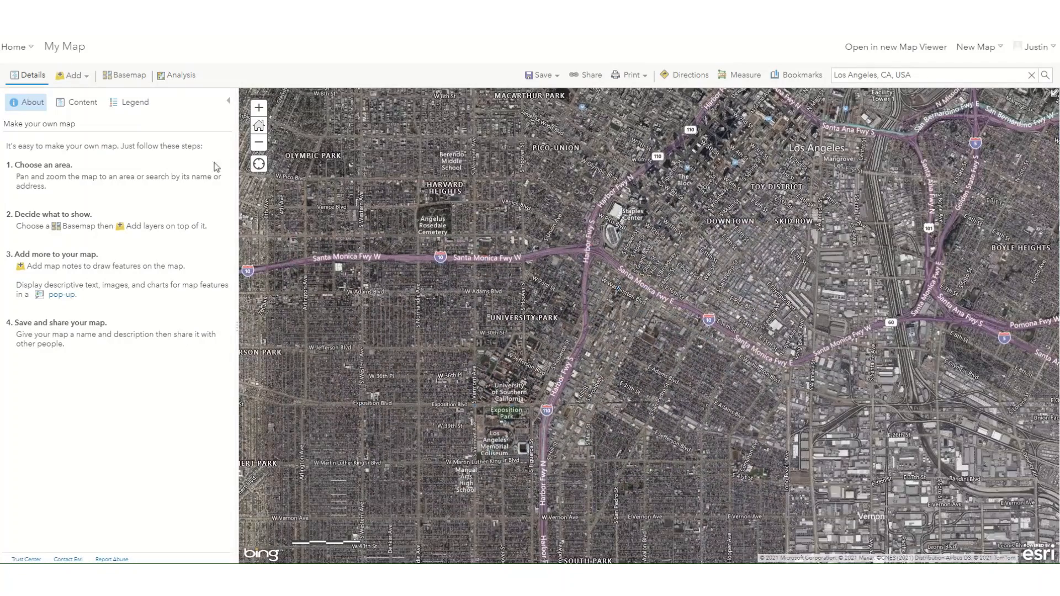
# Step: Browse the available basemaps and change the map's basemap to Dark Gray Canvas
pyautogui.click(124, 81)
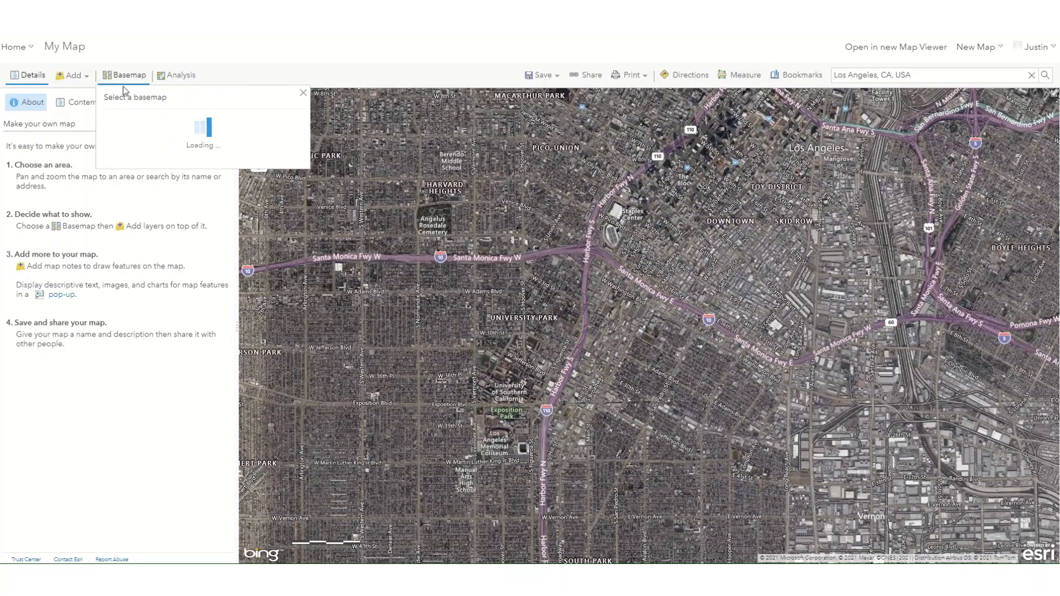
pyautogui.scroll(-4, 161, 182)
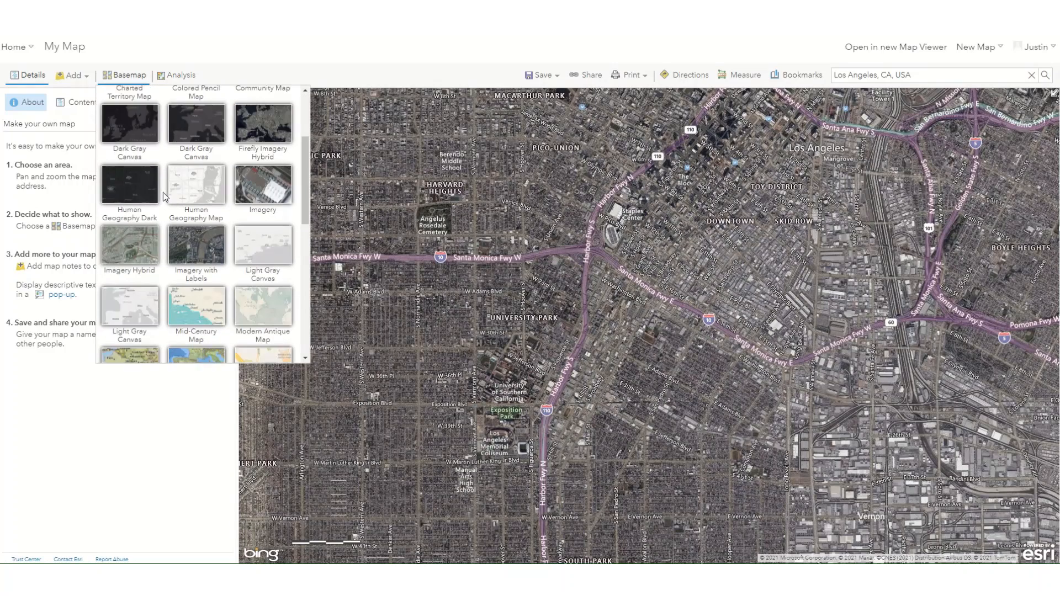
pyautogui.scroll(-3, 163, 202)
pyautogui.scroll(-1, 179, 210)
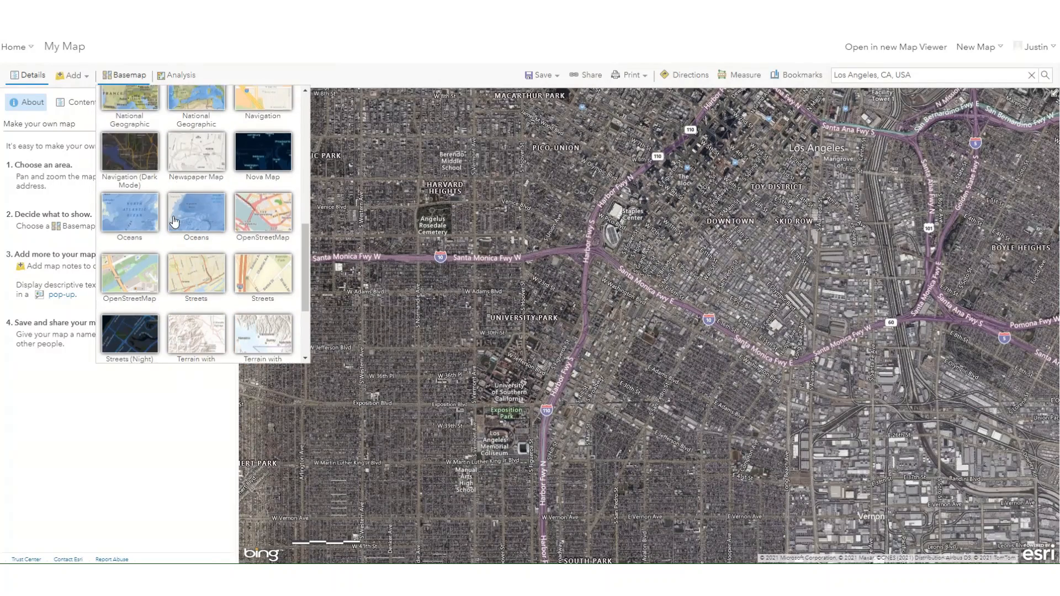
pyautogui.scroll(5, 182, 205)
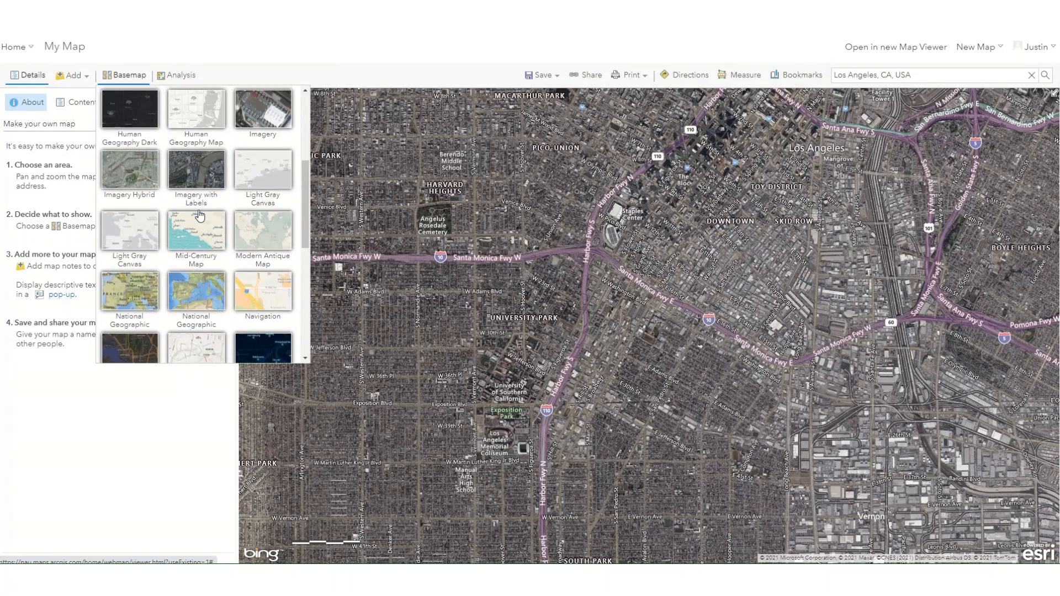
pyautogui.click(195, 217)
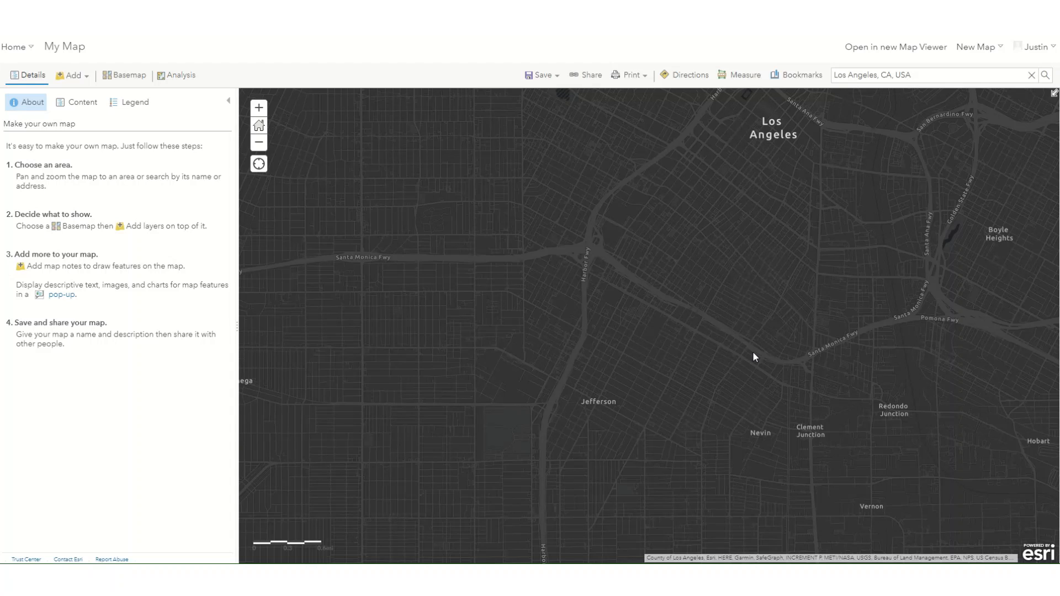
# Step: Switch the basemap to unlabeled Bing aerial imagery and inspect the stadium area south of the university
pyautogui.click(132, 76)
pyautogui.click(134, 142)
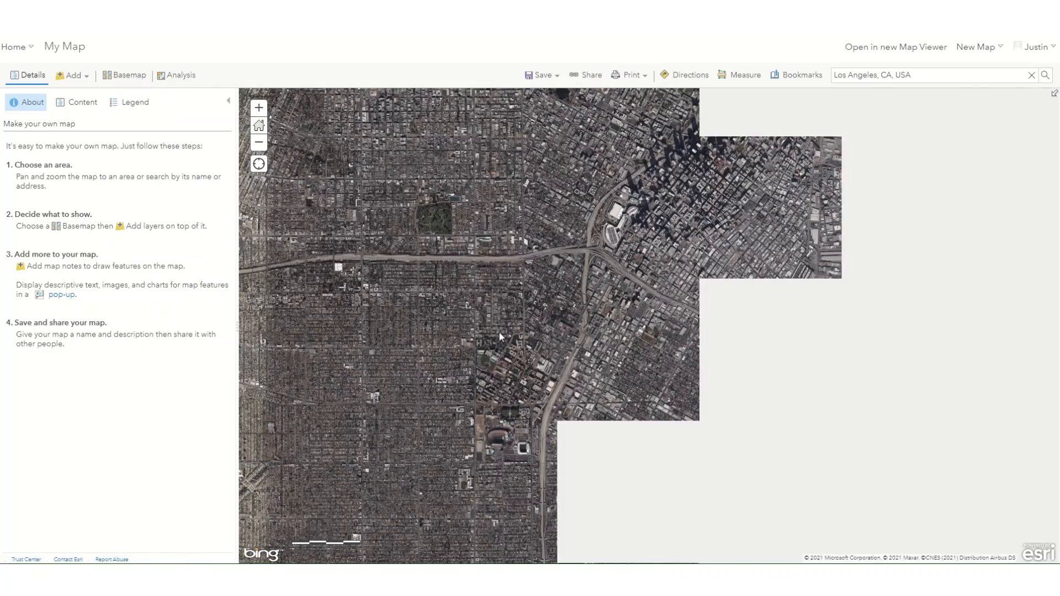
pyautogui.scroll(3, 512, 375)
pyautogui.scroll(2, 500, 434)
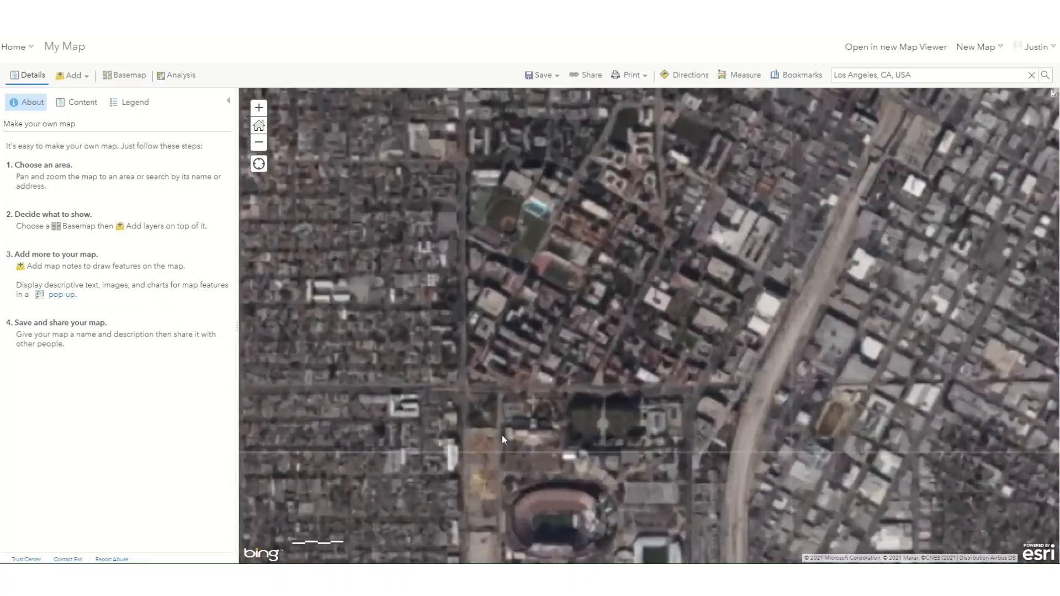
pyautogui.moveTo(737, 287); pyautogui.dragTo(543, 110)
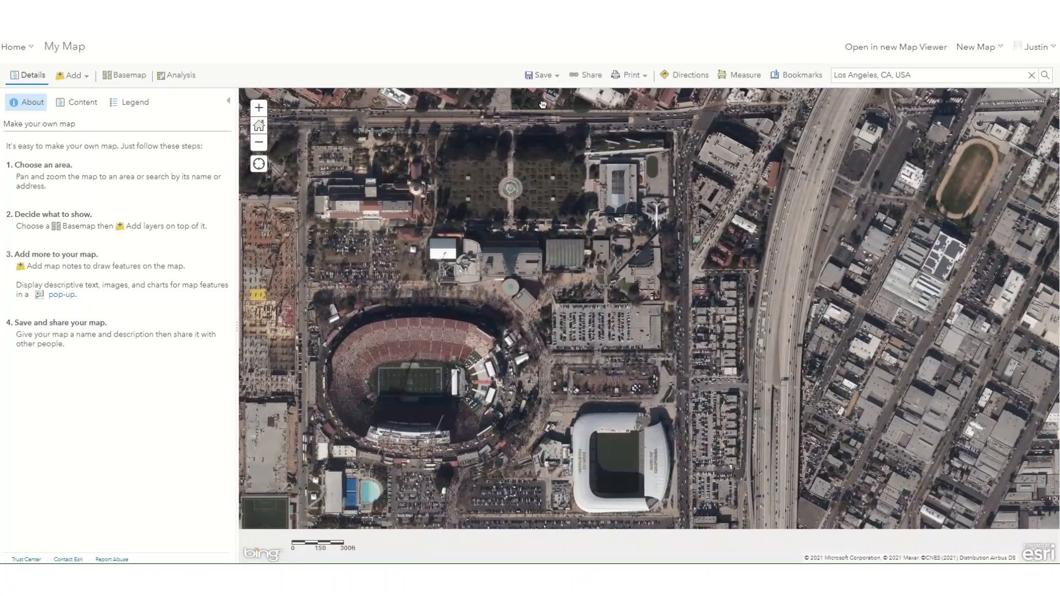
# Step: Set the basemap back to Dark Gray Canvas and bring the Los Angeles streets into view
pyautogui.click(124, 75)
pyautogui.click(208, 279)
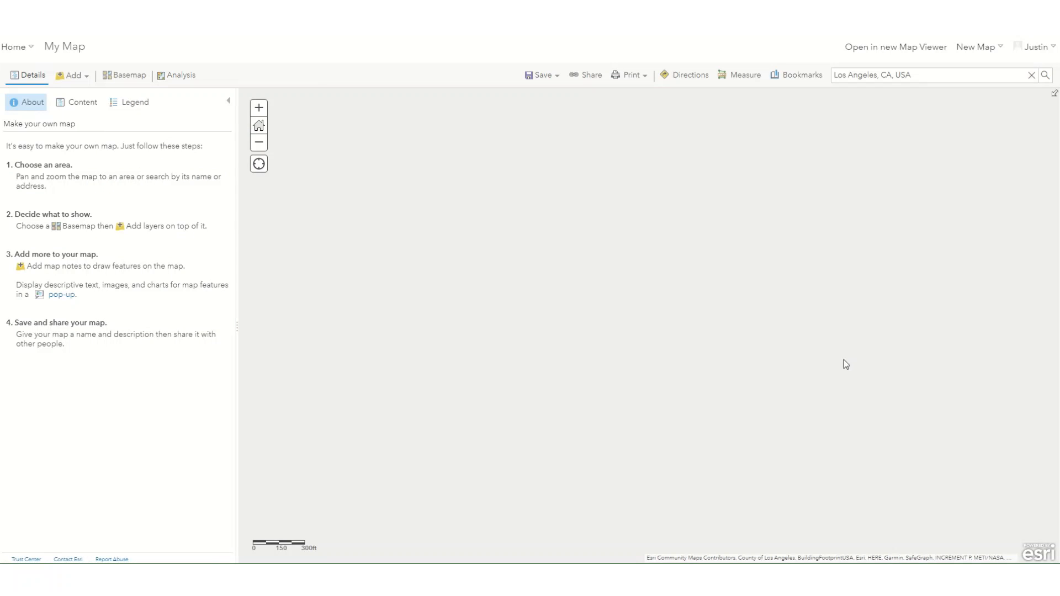
pyautogui.scroll(-3, 777, 342)
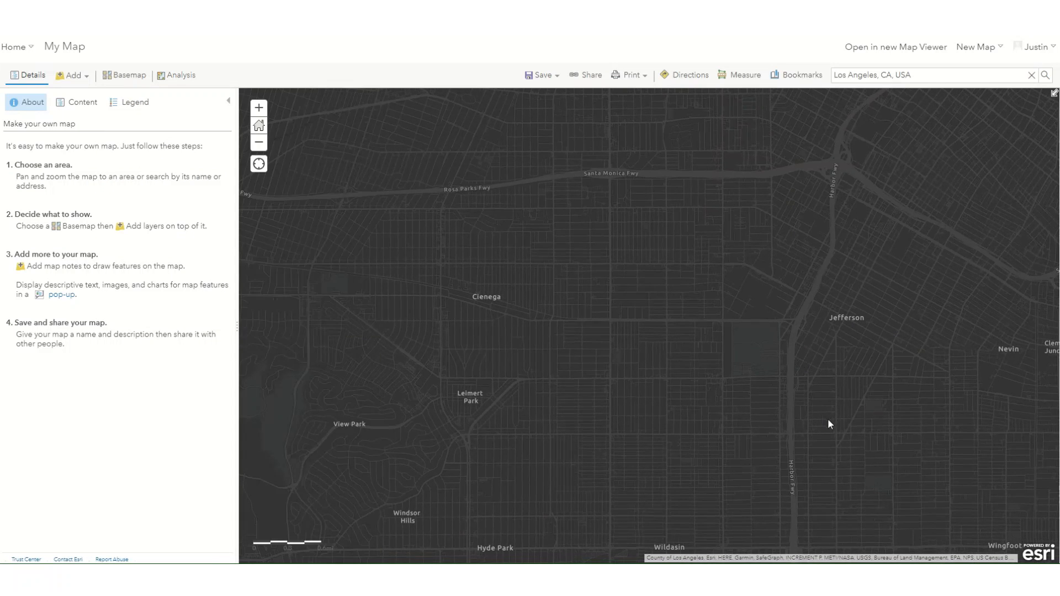
# Step: Find compton with the place search, close the result pop-up, and center the map on Compton
pyautogui.moveTo(817, 406); pyautogui.dragTo(755, 260)
pyautogui.moveTo(922, 77); pyautogui.dragTo(791, 88)
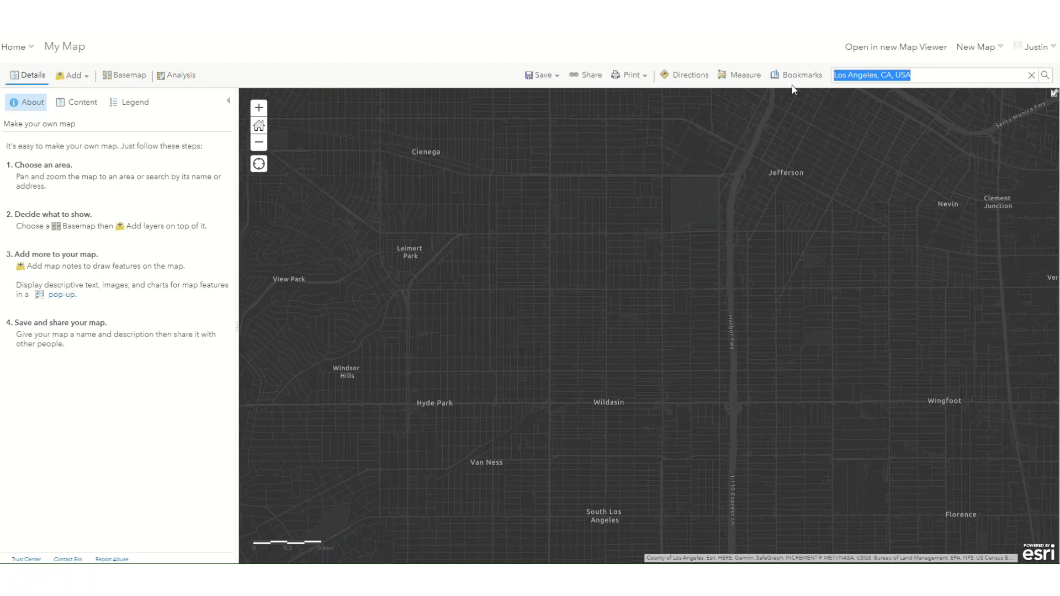
pyautogui.write('compton')
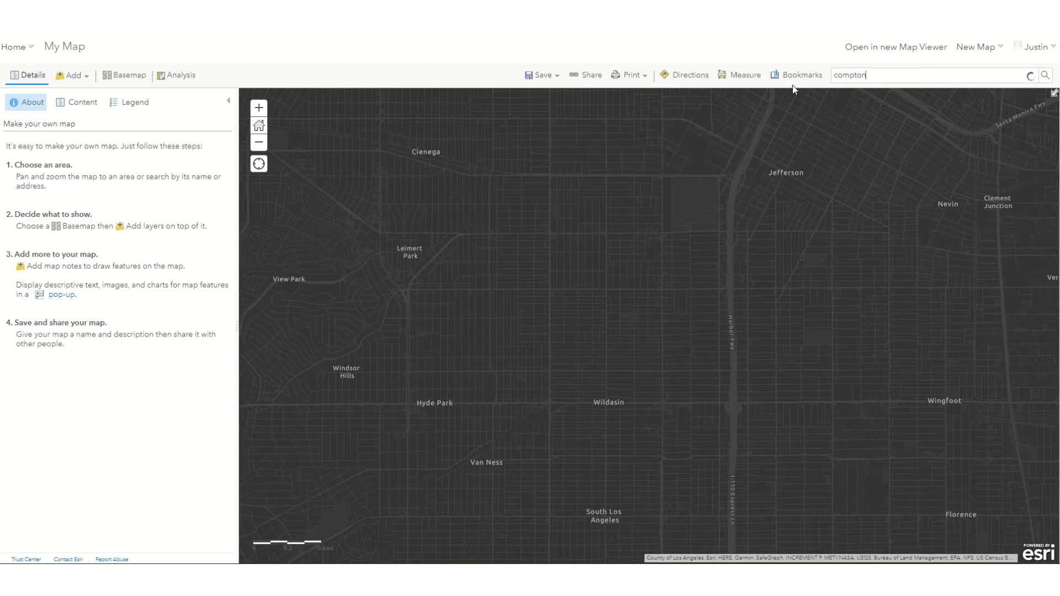
pyautogui.press('Return')
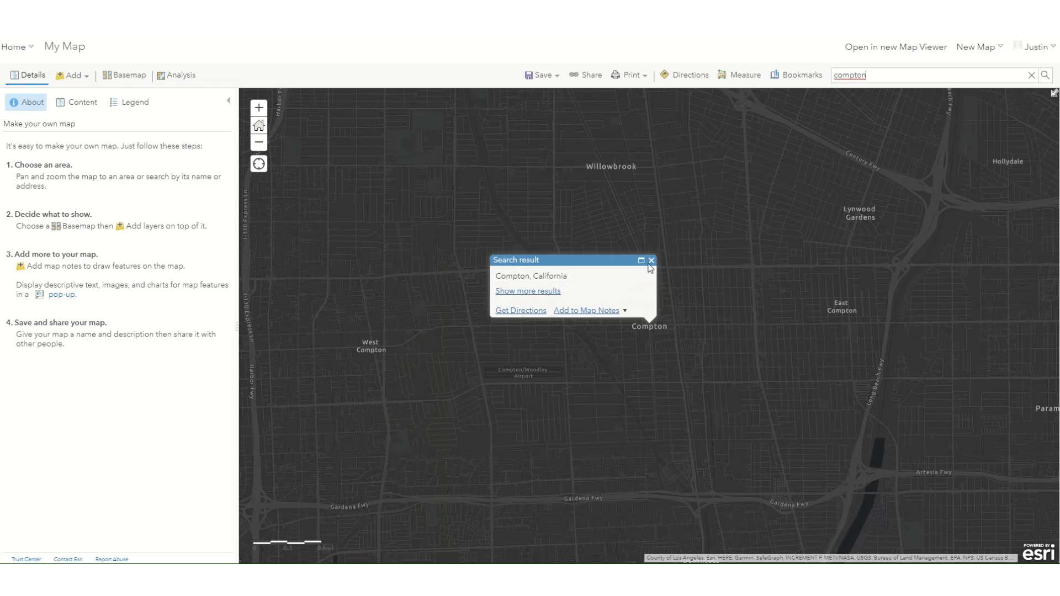
pyautogui.click(652, 260)
pyautogui.moveTo(687, 339); pyautogui.dragTo(624, 323)
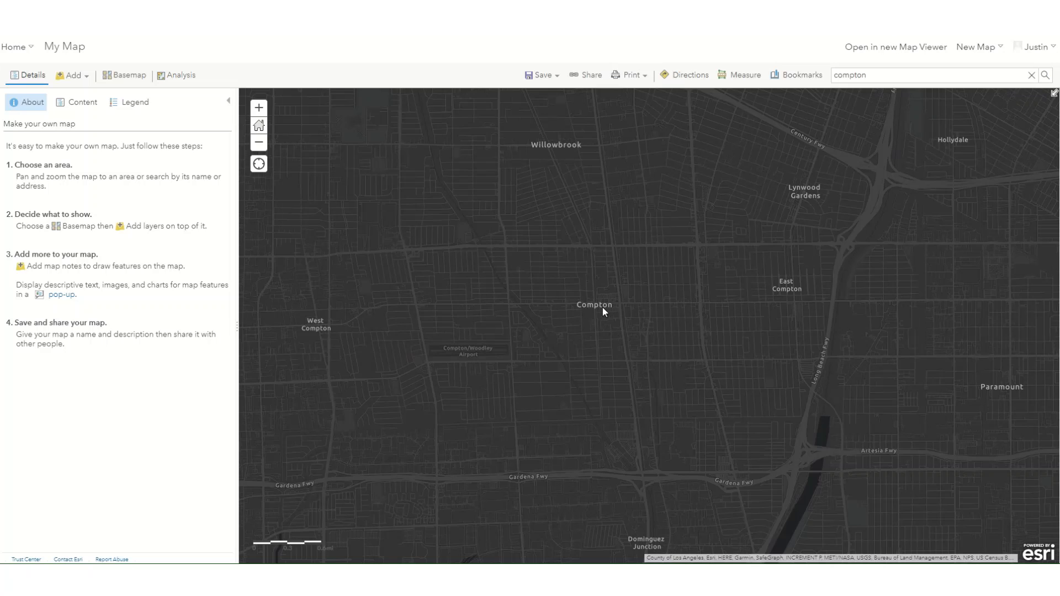
# Step: Add a bookmark named compton for the current map extent
pyautogui.click(800, 74)
pyautogui.click(797, 126)
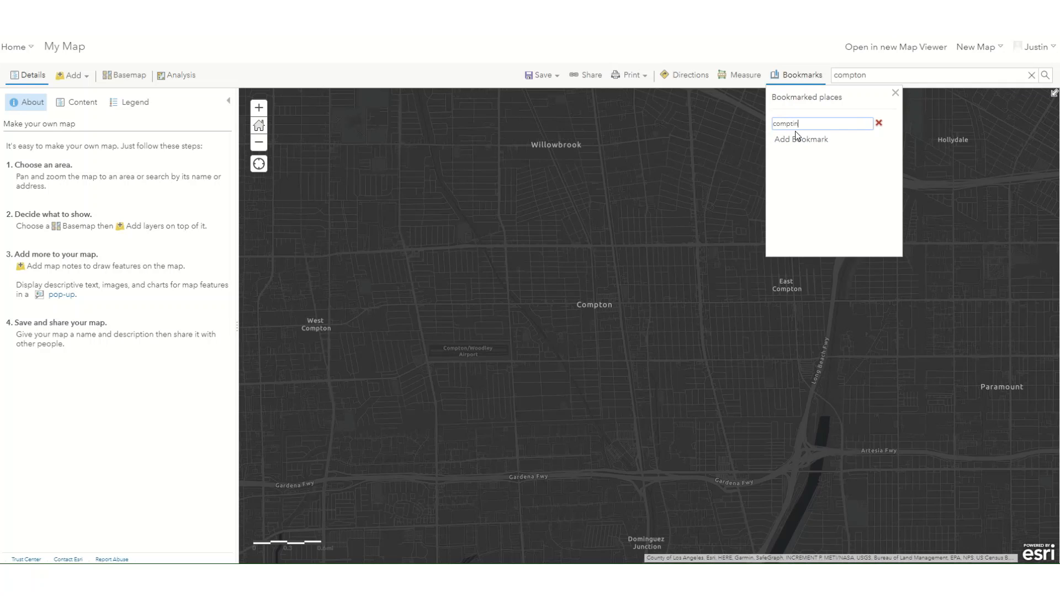
pyautogui.write('compton')
pyautogui.press('Return')
# Step: Test the compton bookmark by moving the map far away from the city and returning to the bookmarked place
pyautogui.scroll(-5, 645, 366)
pyautogui.scroll(-3, 650, 383)
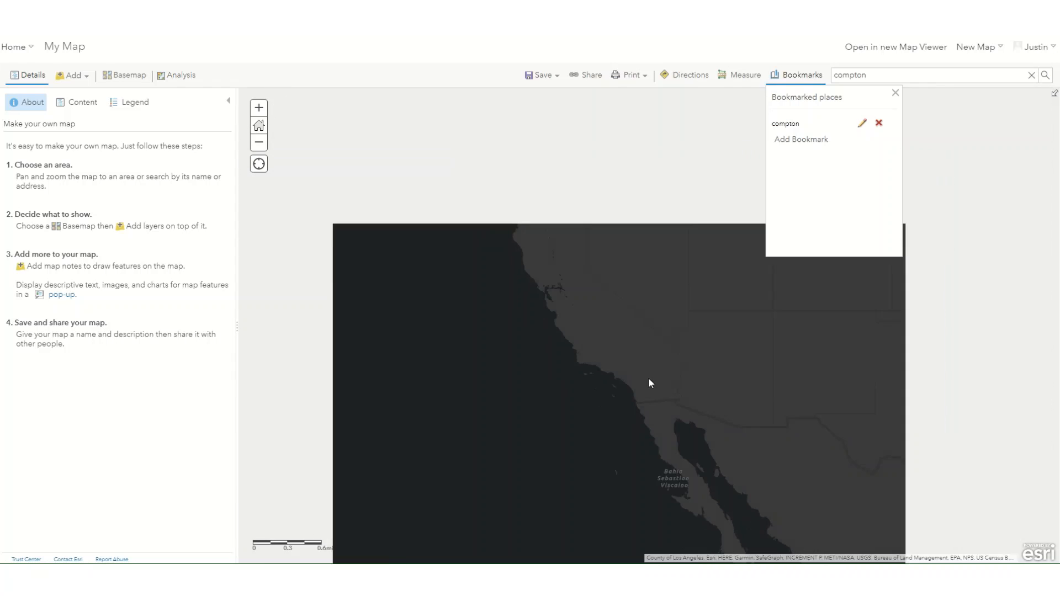
pyautogui.moveTo(835, 403); pyautogui.dragTo(104, 340)
pyautogui.moveTo(361, 416); pyautogui.dragTo(236, 562)
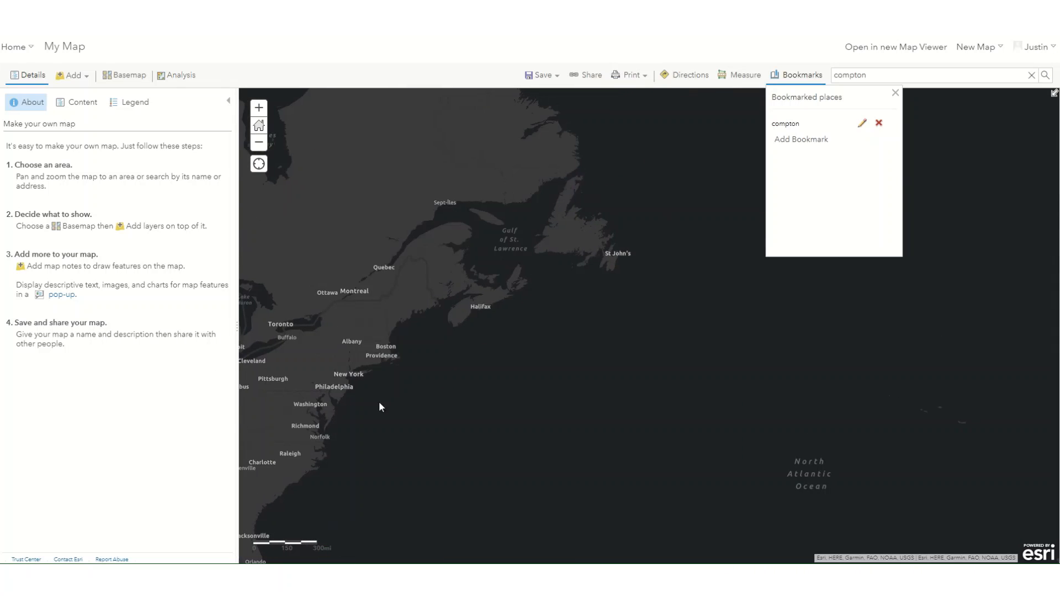
pyautogui.moveTo(476, 273); pyautogui.dragTo(550, 556)
pyautogui.moveTo(605, 342); pyautogui.dragTo(645, 422)
pyautogui.click(792, 123)
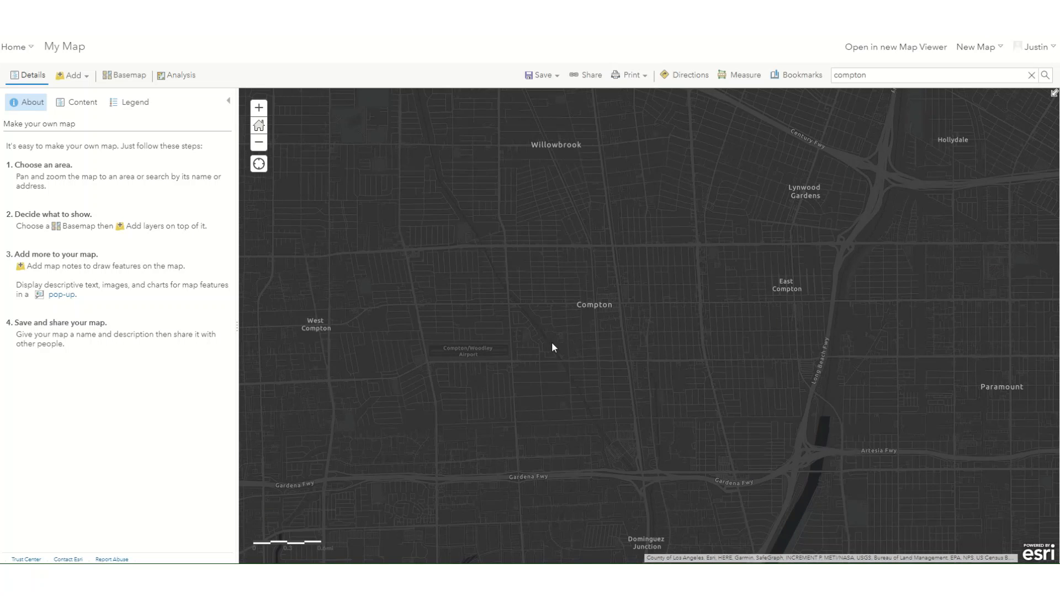
# Step: Show the map's list of content layers
pyautogui.moveTo(588, 330); pyautogui.dragTo(623, 365)
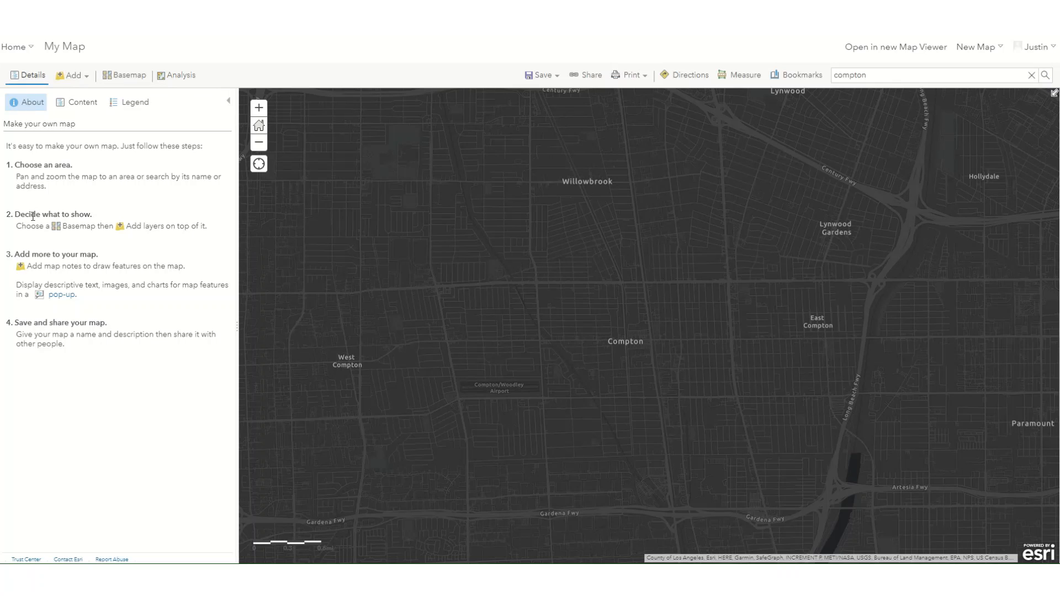
pyautogui.click(75, 106)
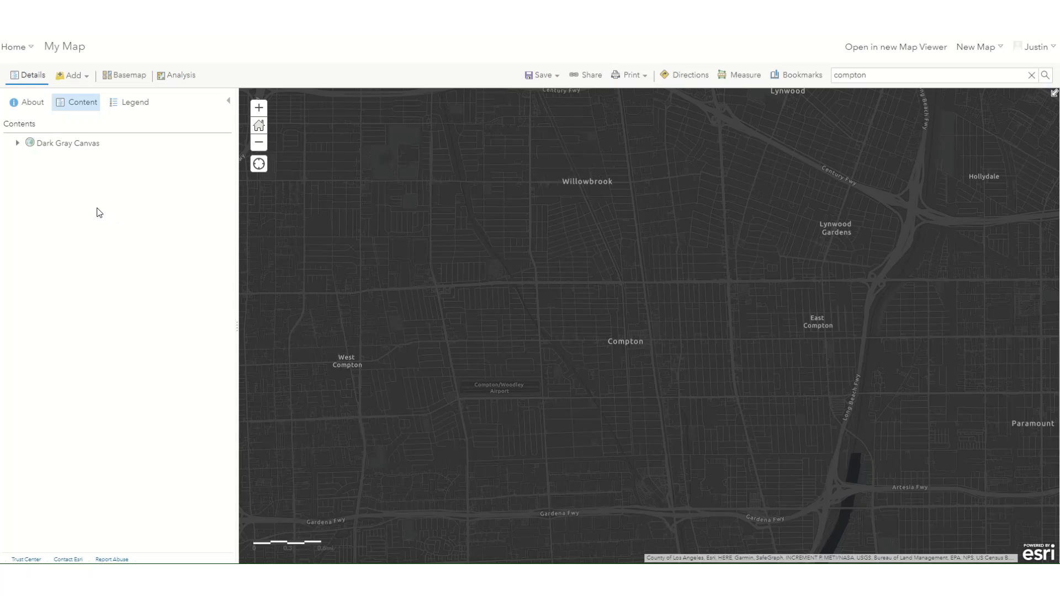
# Step: Search the Living Atlas layers for public transit
pyautogui.click(83, 80)
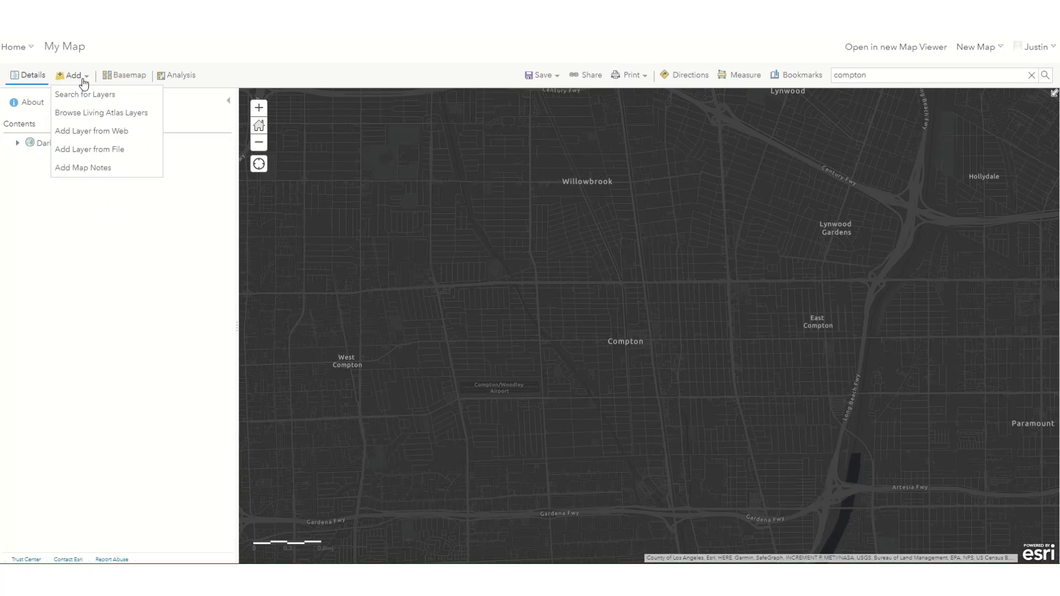
pyautogui.click(94, 113)
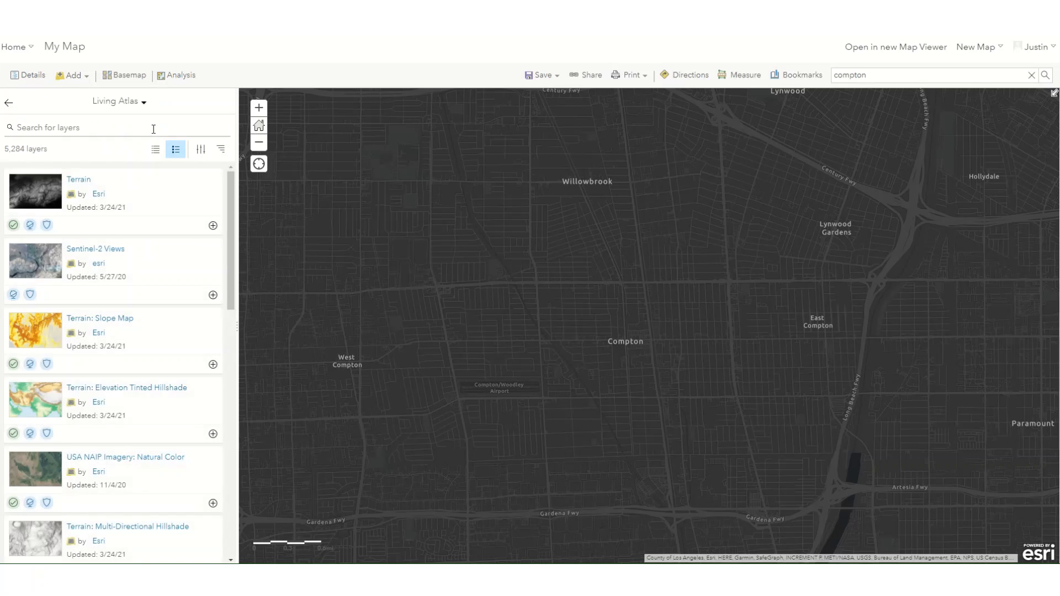
pyautogui.click(75, 130)
pyautogui.write('public tani')
pyautogui.press('BackSpace')
pyautogui.press('BackSpace')
pyautogui.write('ansit')
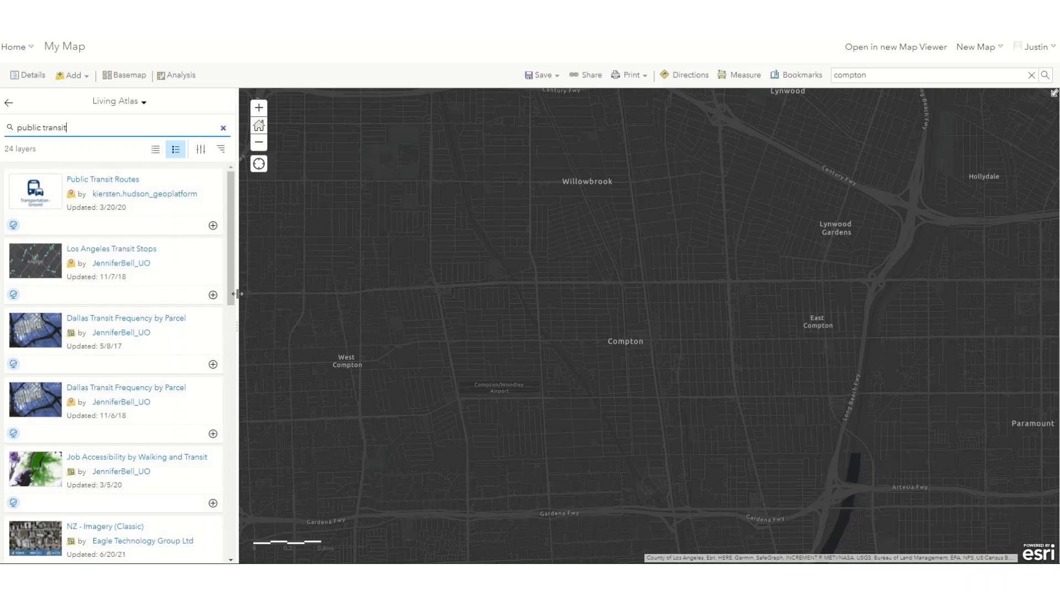
# Step: Review the description of the Los Angeles Transit Stops layer, add the layer to the map and close its details
pyautogui.click(124, 250)
pyautogui.scroll(-5, 334, 427)
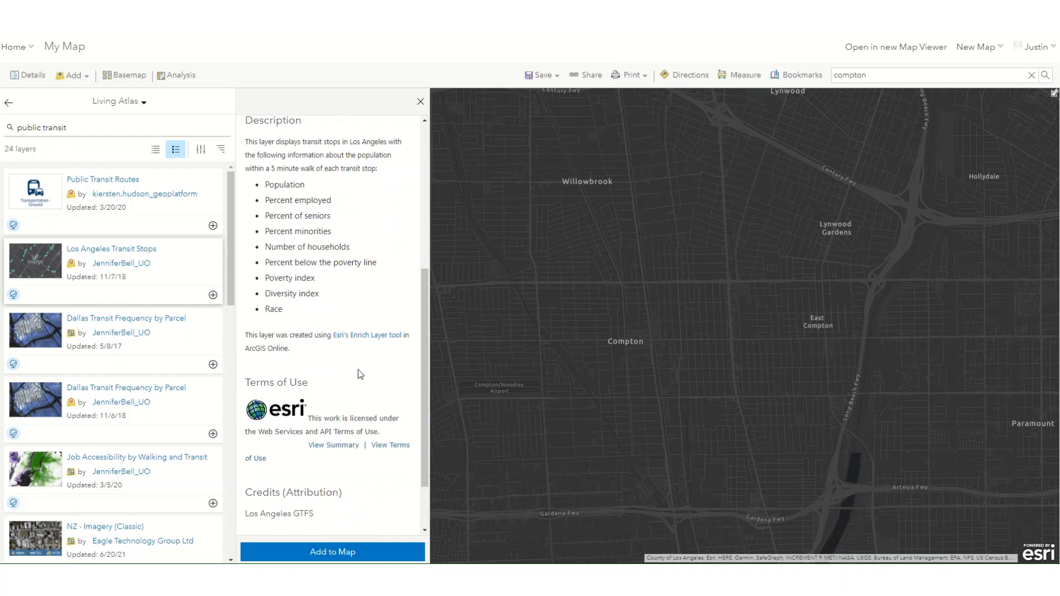
pyautogui.scroll(-1, 357, 346)
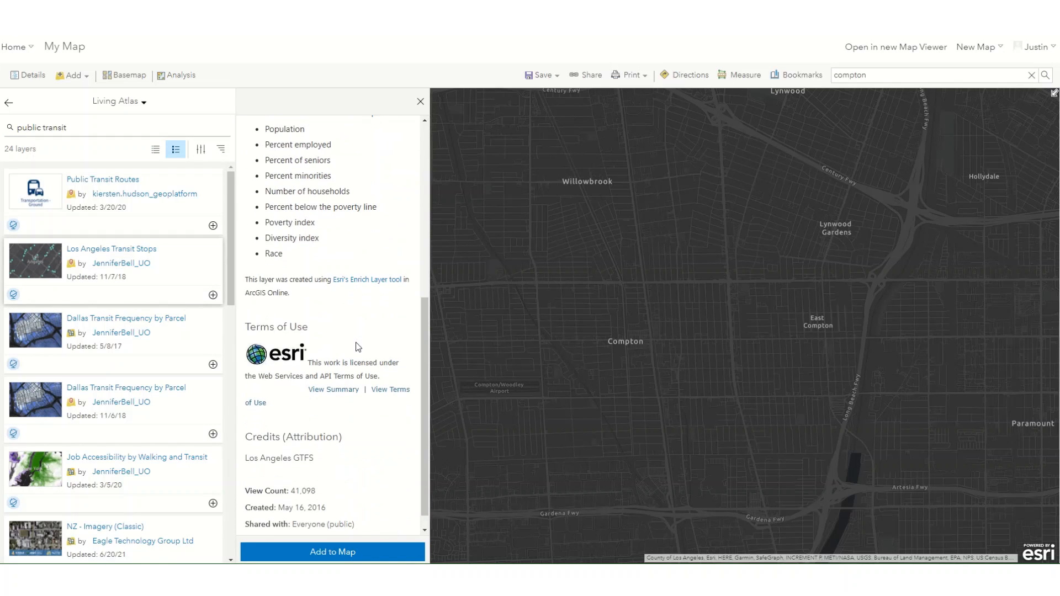
pyautogui.scroll(8, 357, 346)
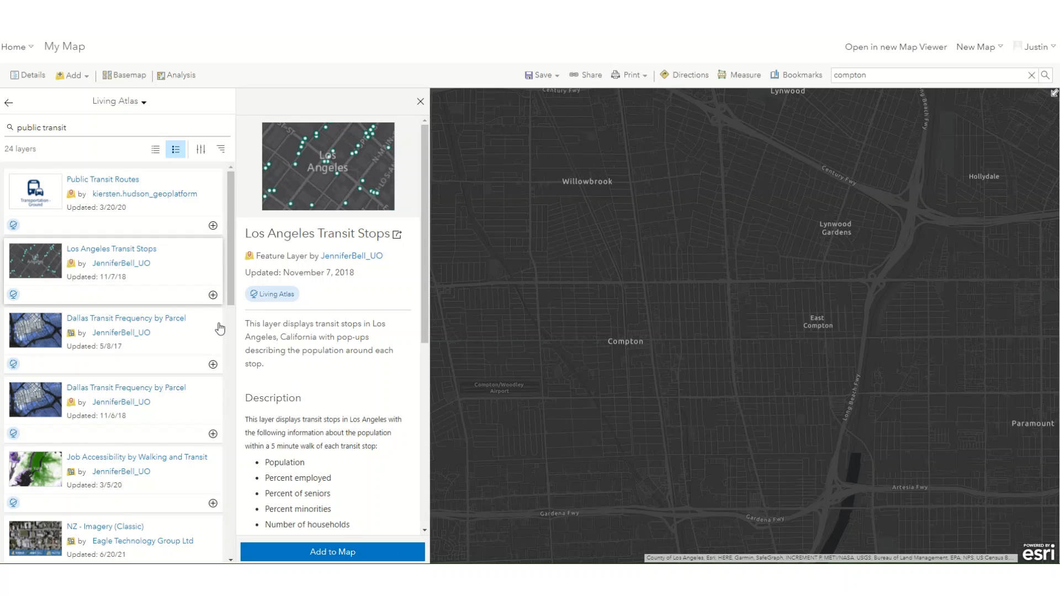
pyautogui.click(212, 295)
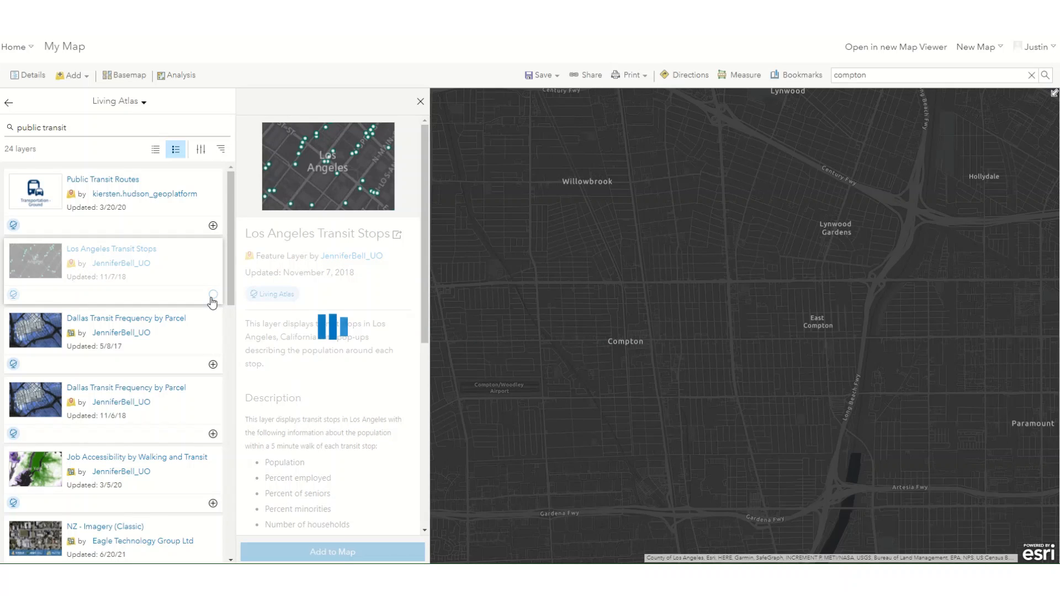
pyautogui.click(420, 102)
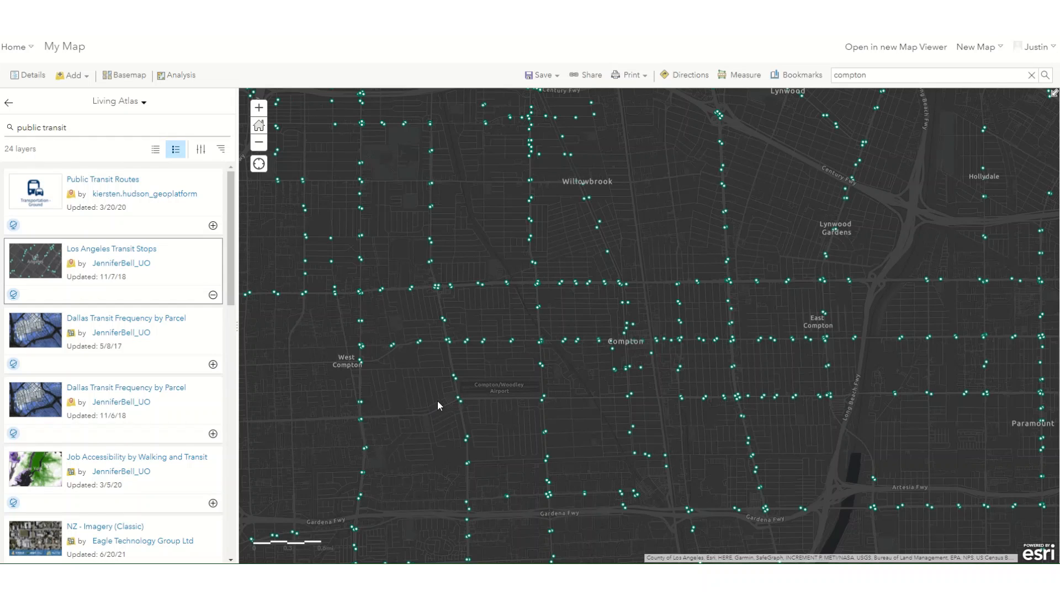
# Step: Examine the Los Angeles Transit Stops attribute table, enlarged to show more rows and columns, and close it
pyautogui.click(37, 78)
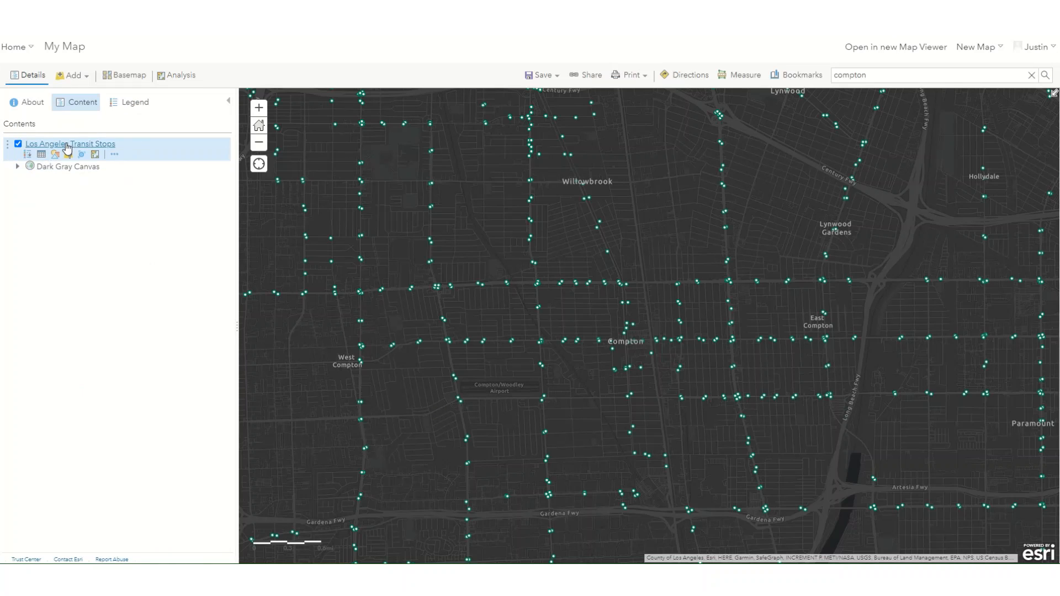
pyautogui.click(42, 155)
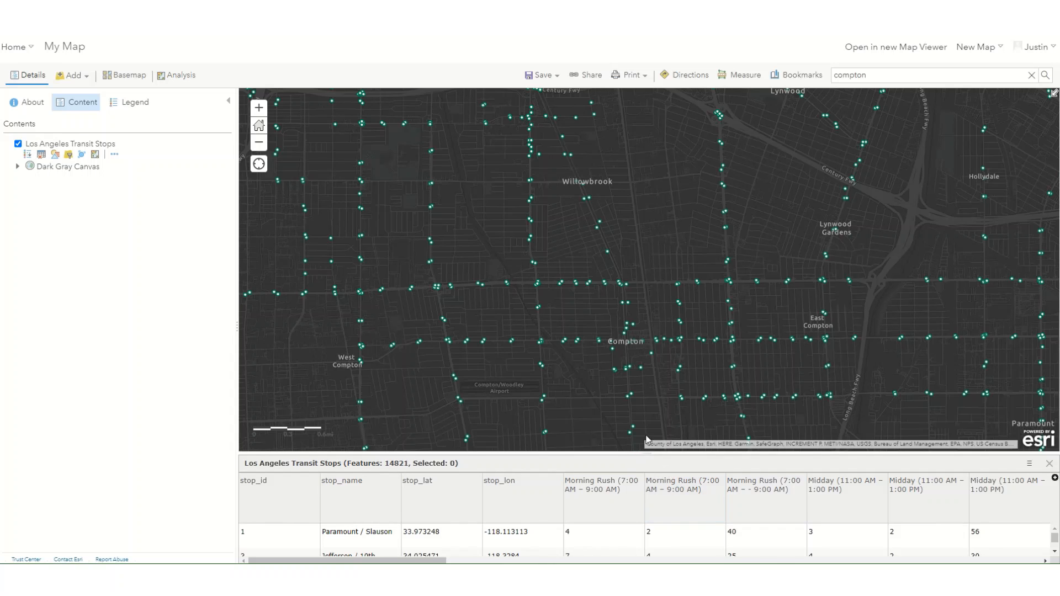
pyautogui.moveTo(646, 454); pyautogui.dragTo(628, 179)
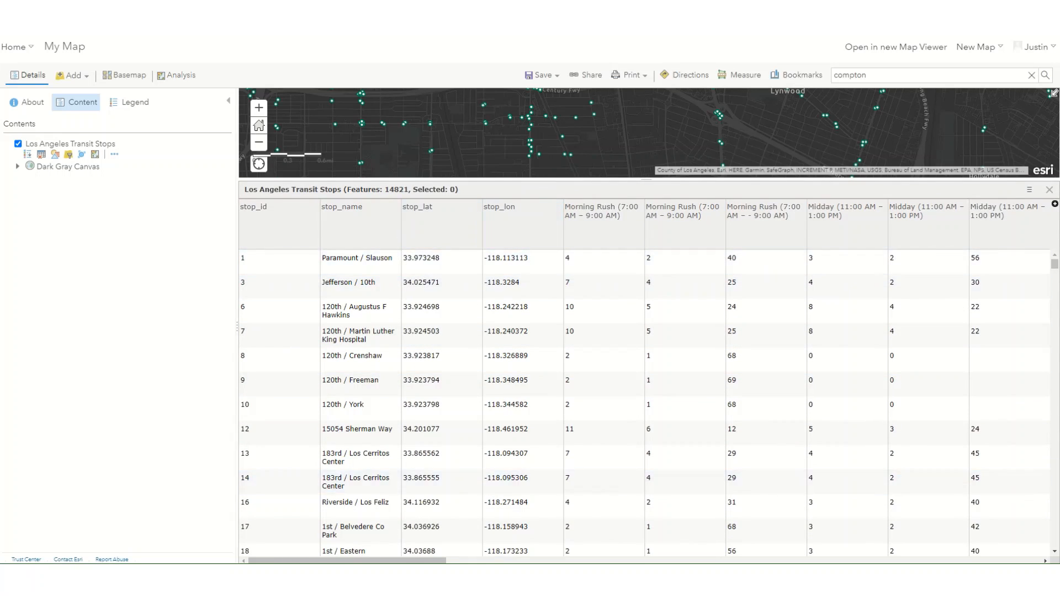
pyautogui.moveTo(439, 561); pyautogui.dragTo(578, 560)
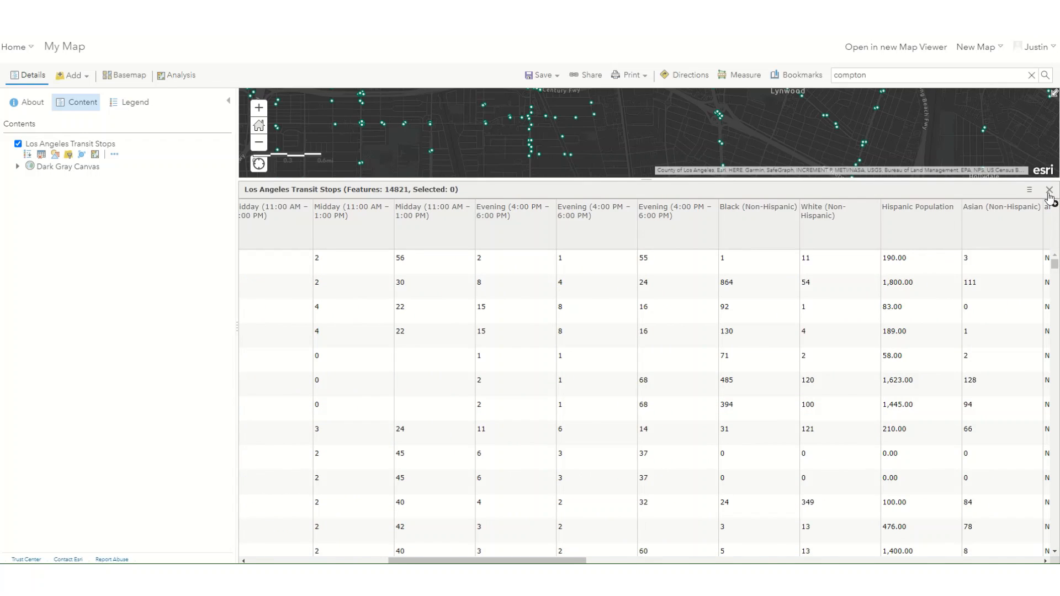
pyautogui.click(1049, 190)
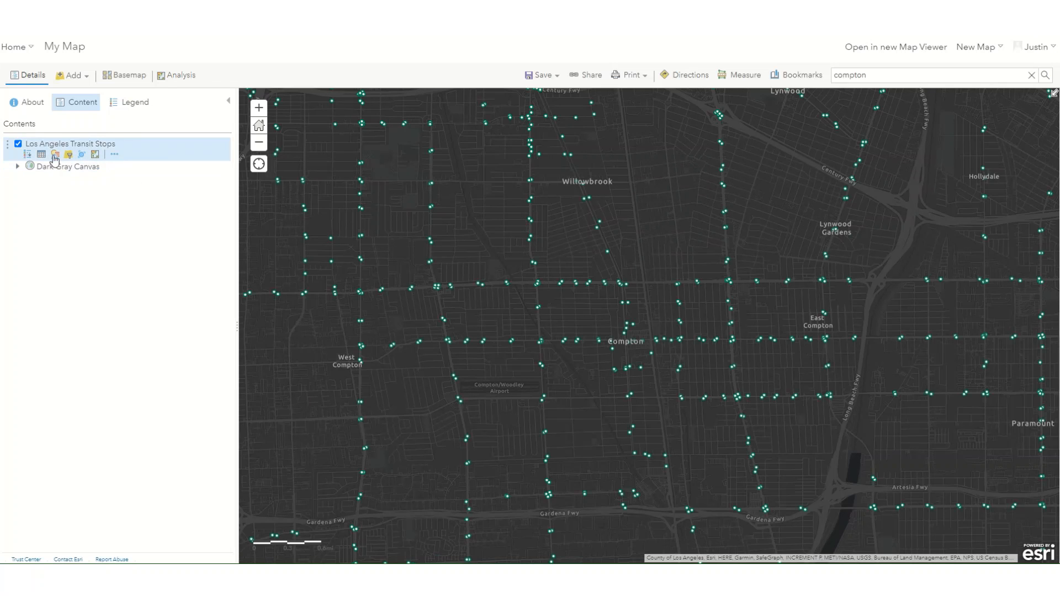
# Step: Check the style options of the Los Angeles Transit Stops layer, keeping the single-symbol style, and list the Analyze Patterns tools
pyautogui.click(55, 155)
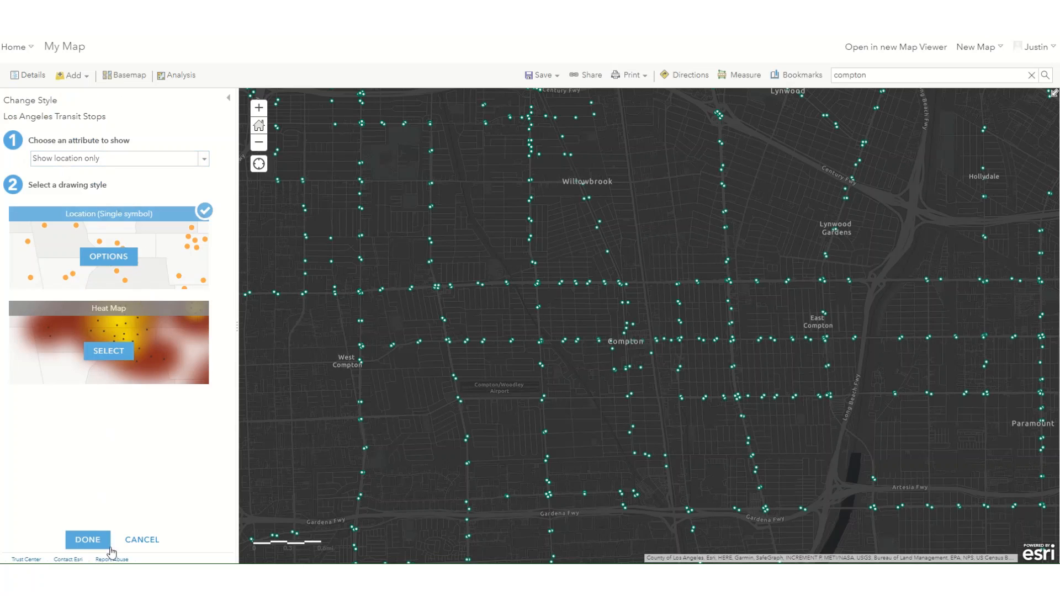
pyautogui.click(87, 539)
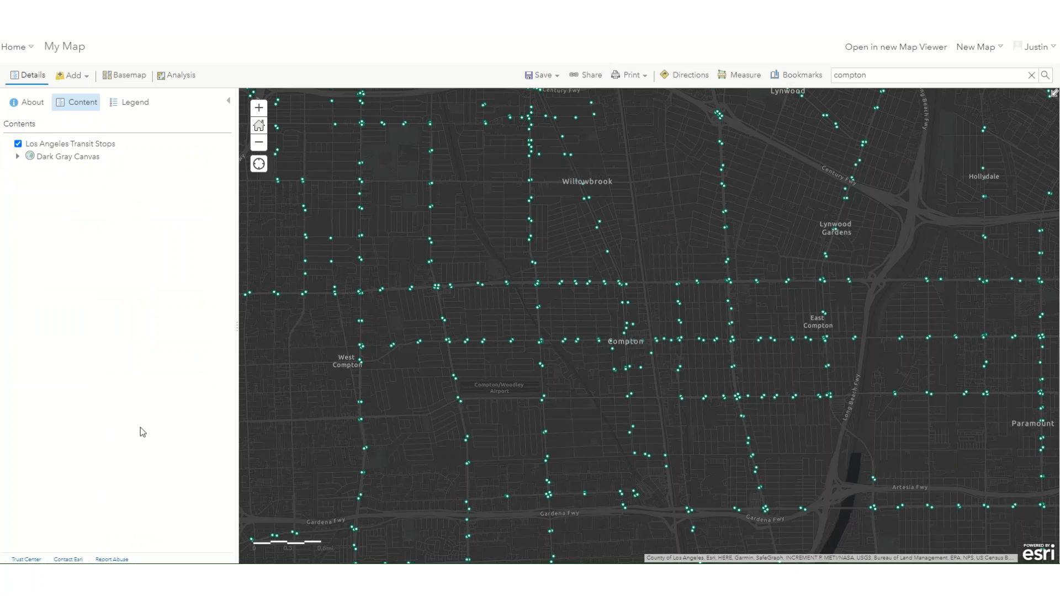
pyautogui.click(169, 78)
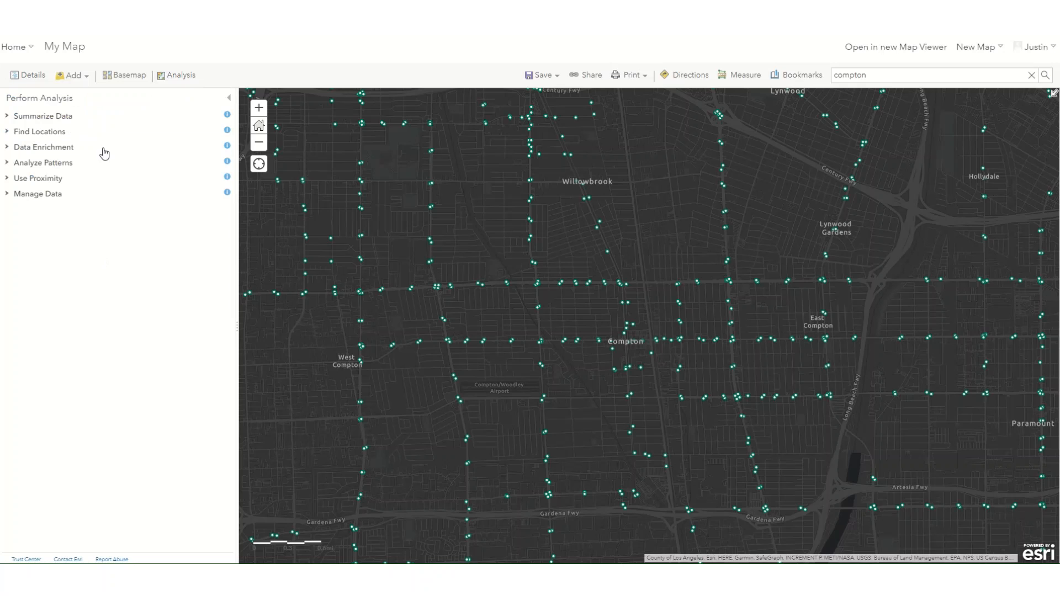
pyautogui.click(39, 164)
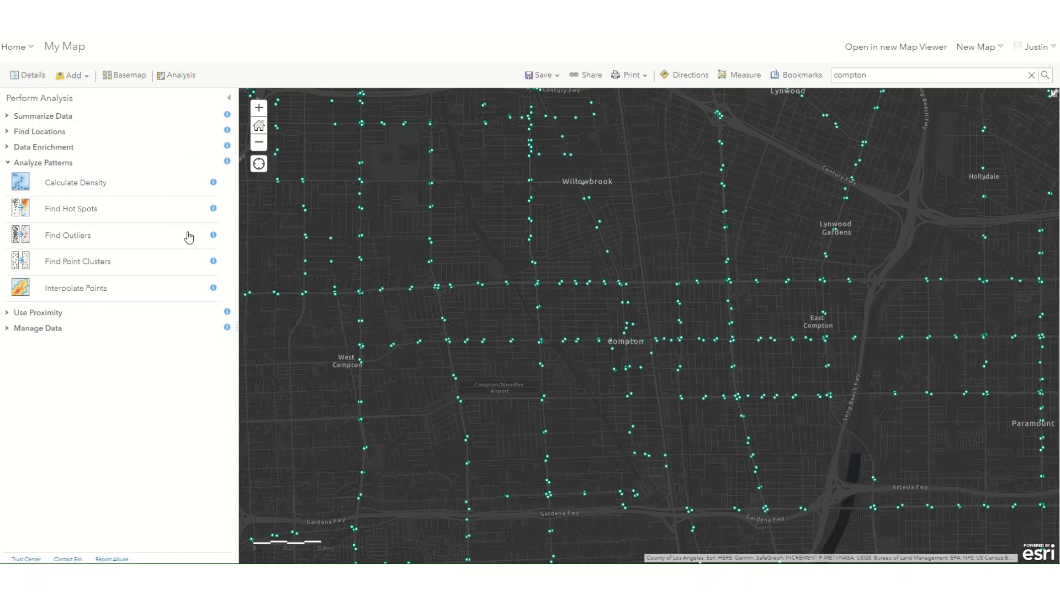
# Step: Clear the old layer search in My Content and add the Los_Angeles_Transit_Stops_Density layer, viewing it close up around Compton
pyautogui.click(74, 76)
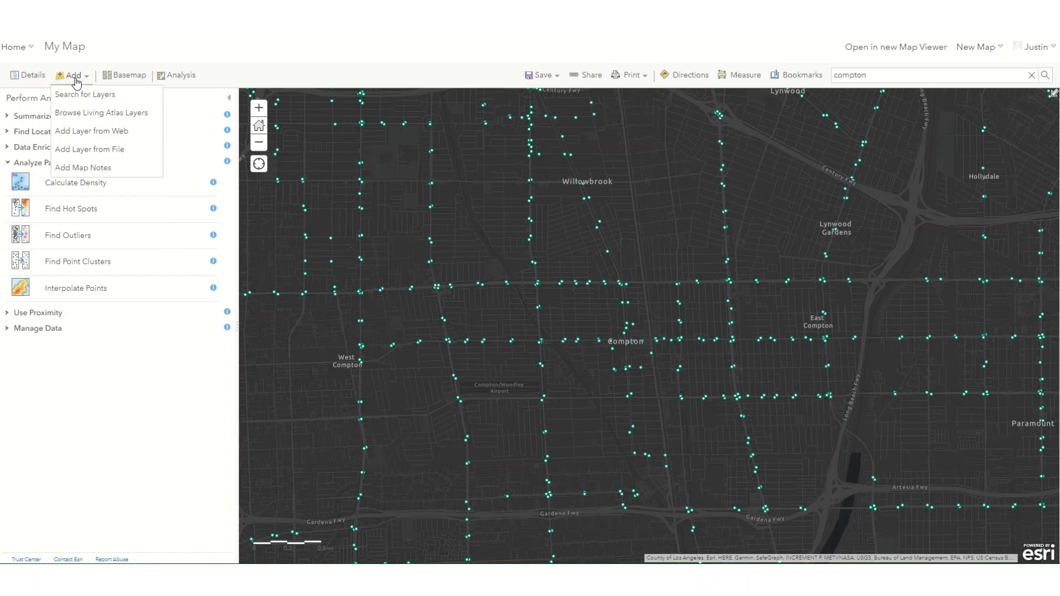
pyautogui.click(75, 94)
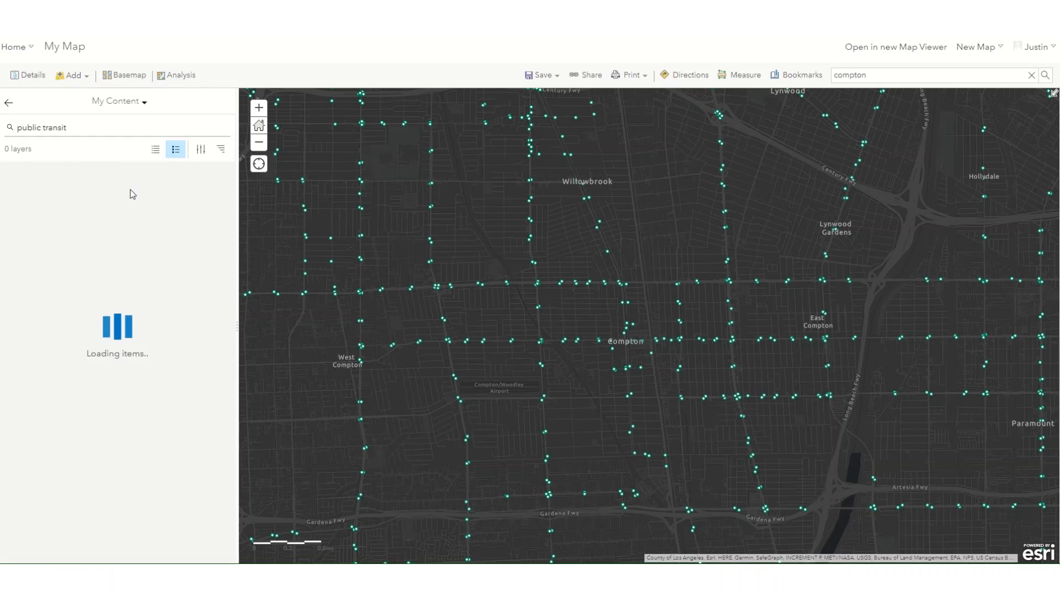
pyautogui.tripleClick(88, 132)
pyautogui.press('BackSpace')
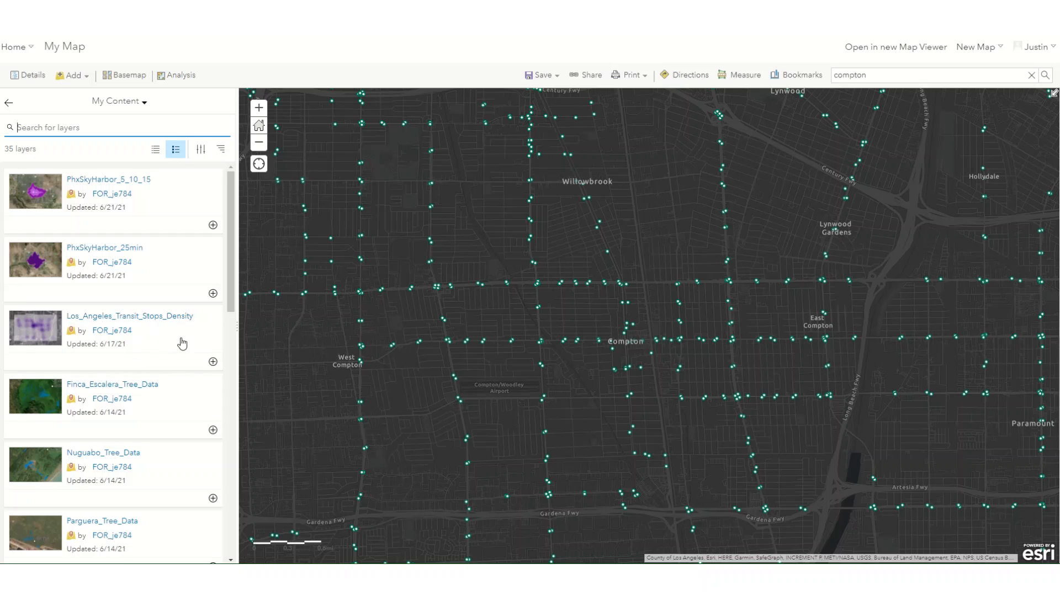
pyautogui.click(215, 364)
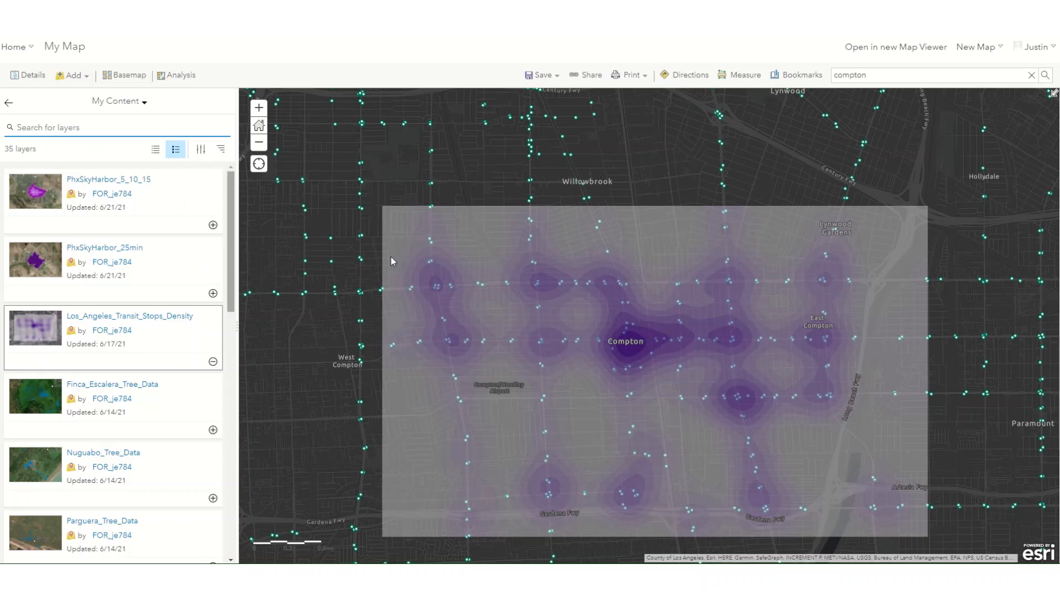
pyautogui.scroll(1, 691, 423)
pyautogui.scroll(1, 691, 421)
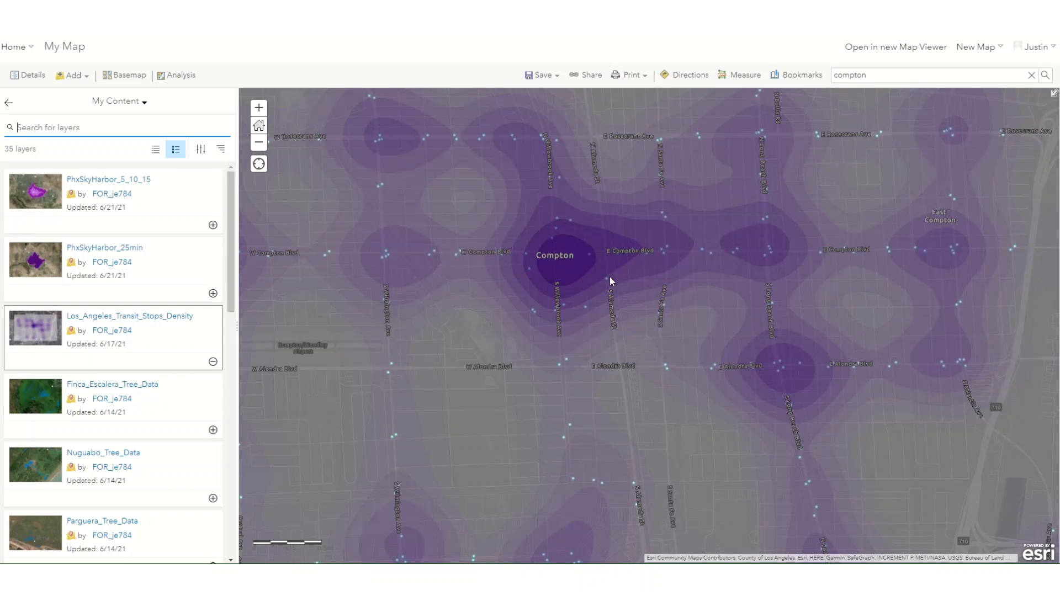
# Step: Return to the map's layer list and compare the density and transit stops layers by switching their visibility, ending with only the stops shown
pyautogui.click(113, 105)
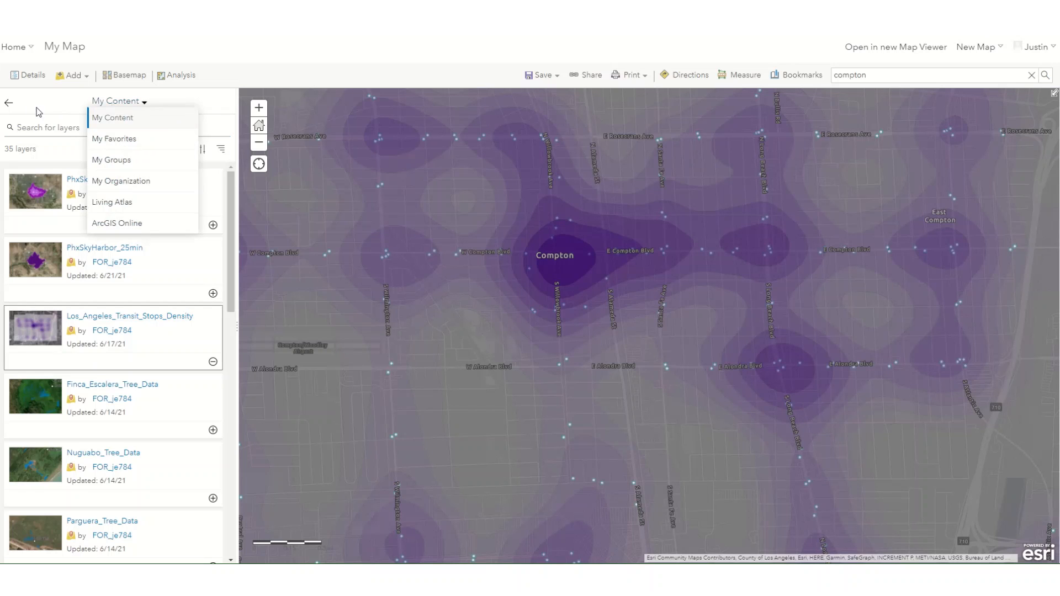
pyautogui.click(13, 107)
pyautogui.click(9, 104)
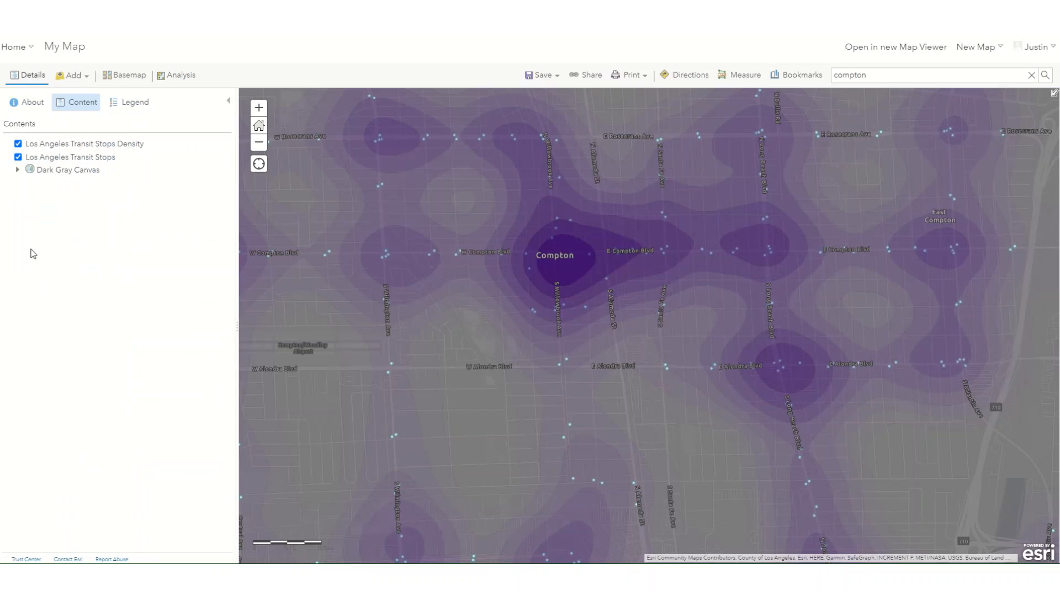
pyautogui.click(18, 158)
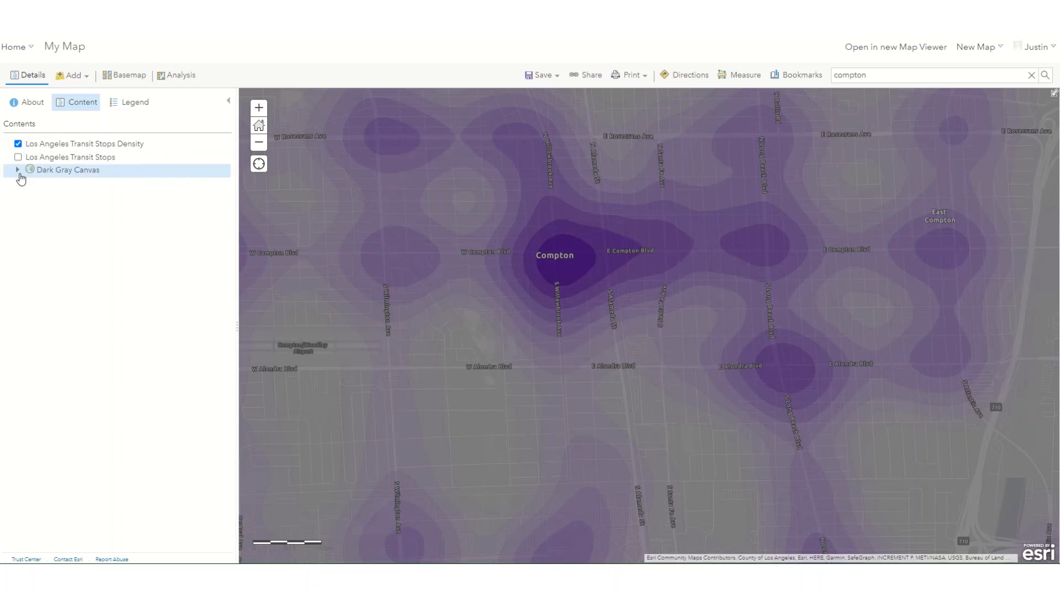
pyautogui.click(18, 144)
pyautogui.click(18, 143)
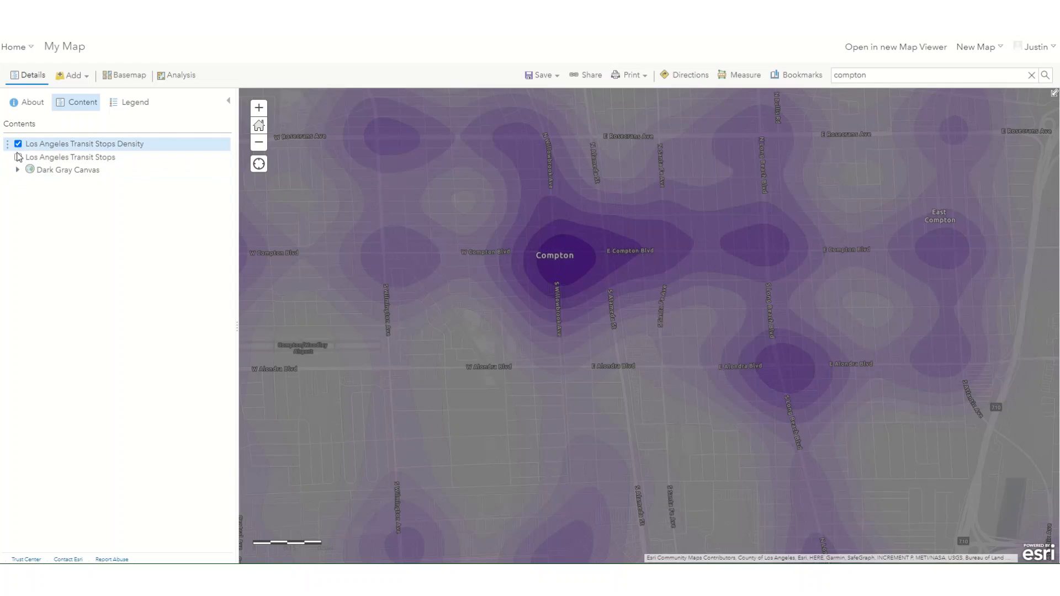
pyautogui.click(18, 157)
pyautogui.click(17, 143)
# Step: Remove the Los Angeles Transit Stops Density and Los Angeles Transit Stops layers from the map
pyautogui.click(77, 148)
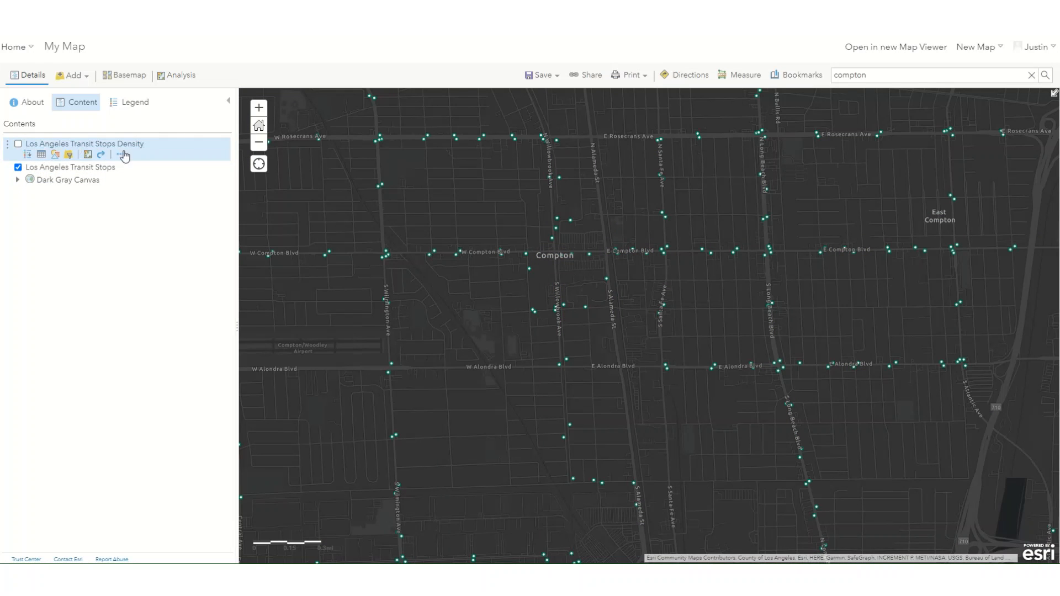
pyautogui.click(121, 155)
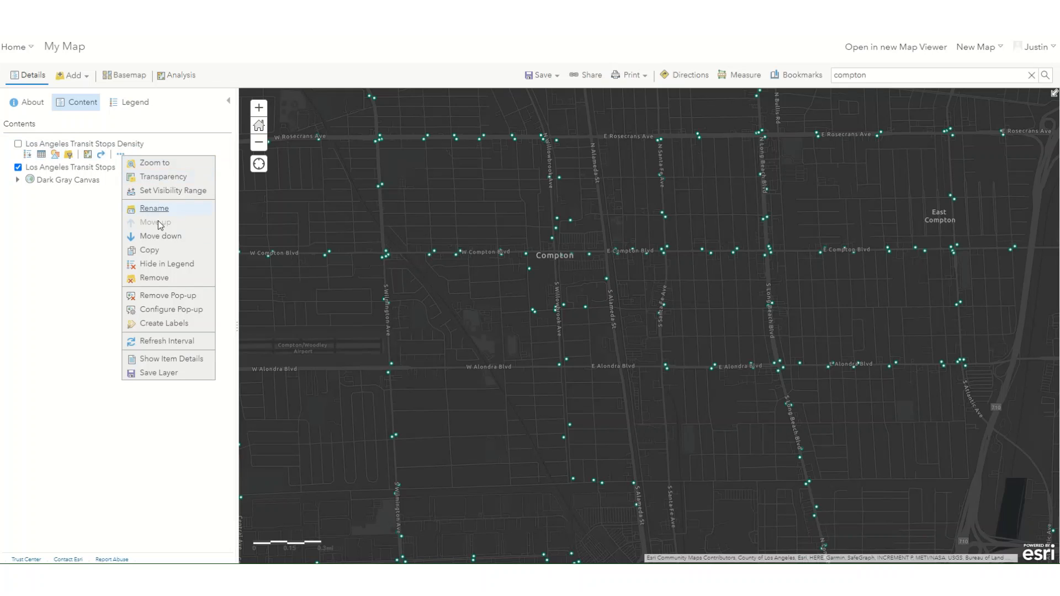
pyautogui.click(153, 278)
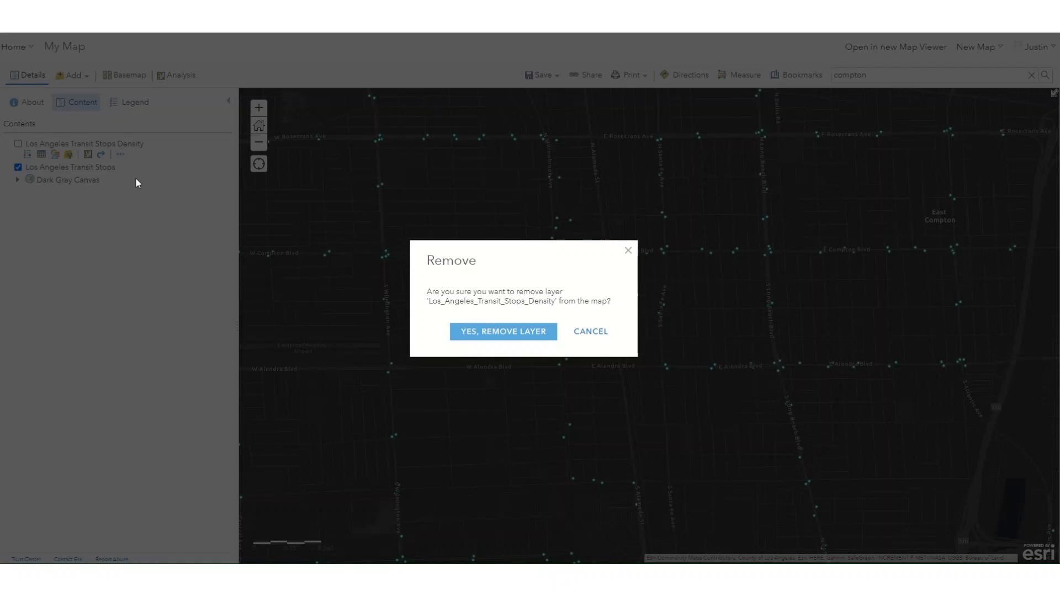
pyautogui.click(515, 336)
pyautogui.click(94, 145)
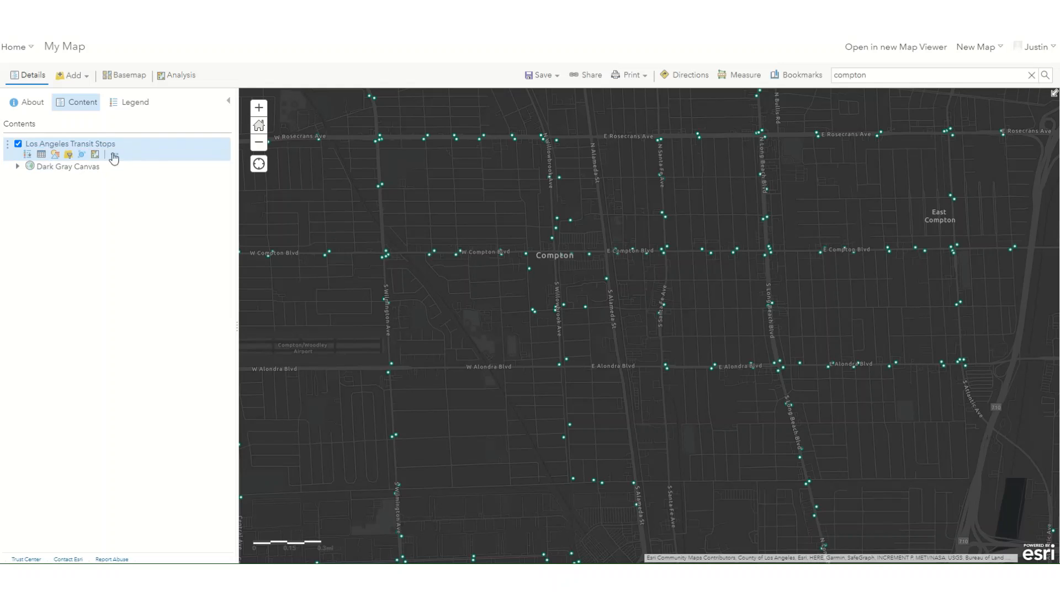
pyautogui.click(114, 155)
pyautogui.click(153, 279)
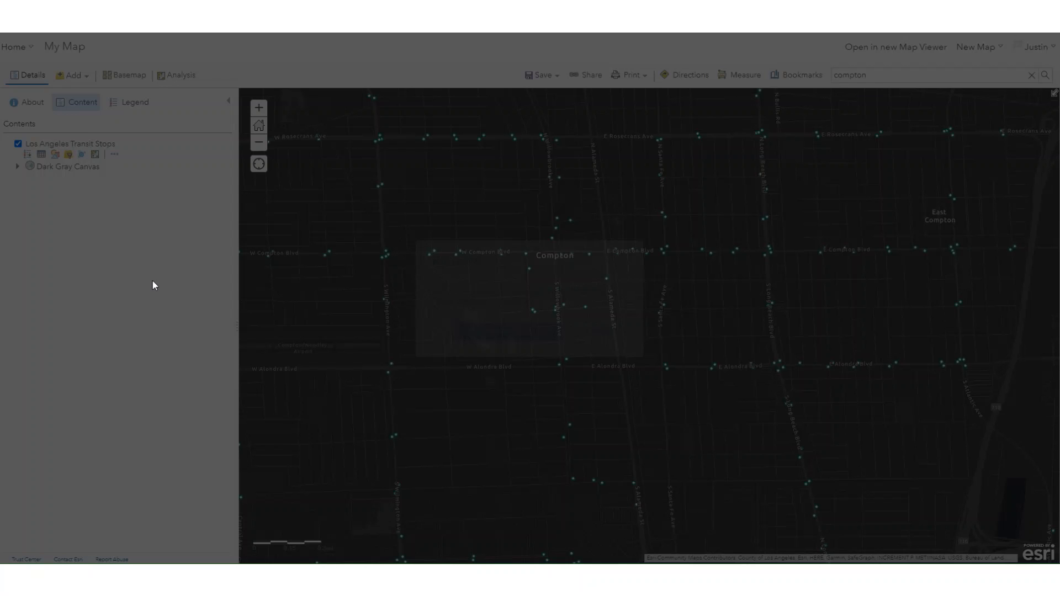
pyautogui.click(525, 334)
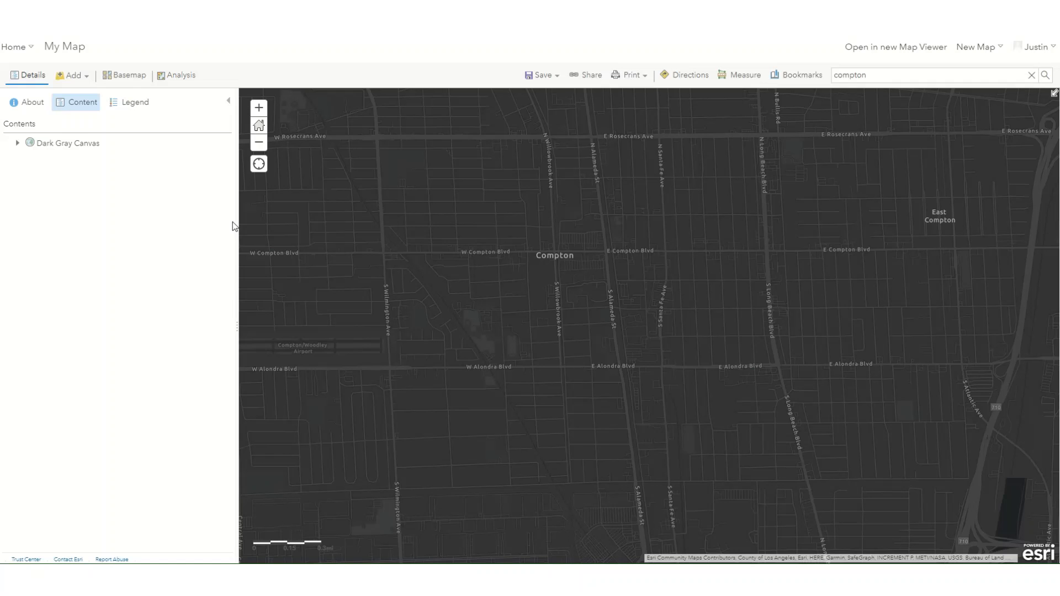
# Step: Search the Living Atlas layers for us census
pyautogui.click(64, 77)
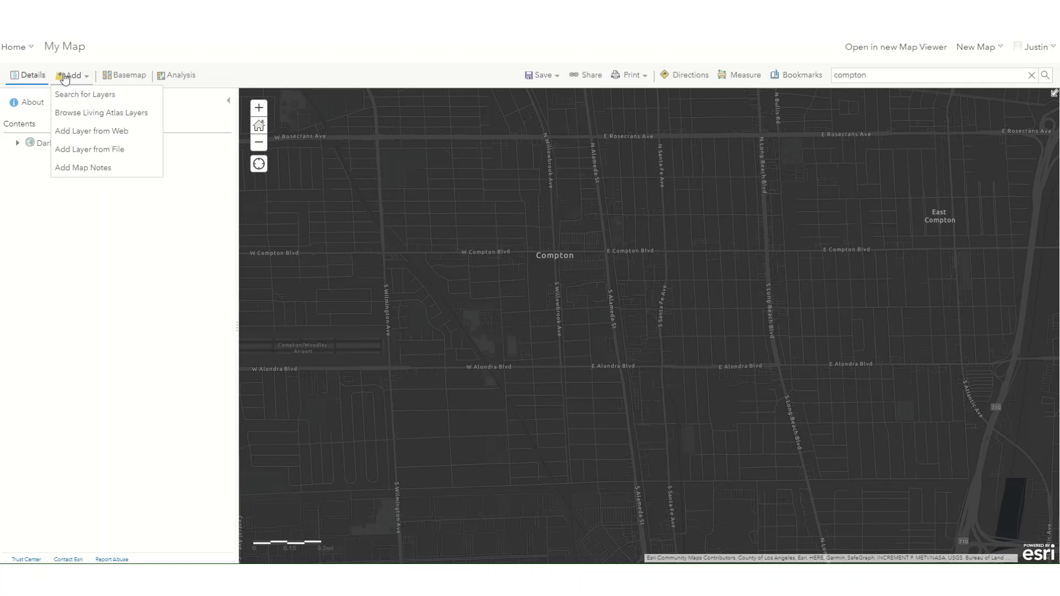
pyautogui.click(78, 114)
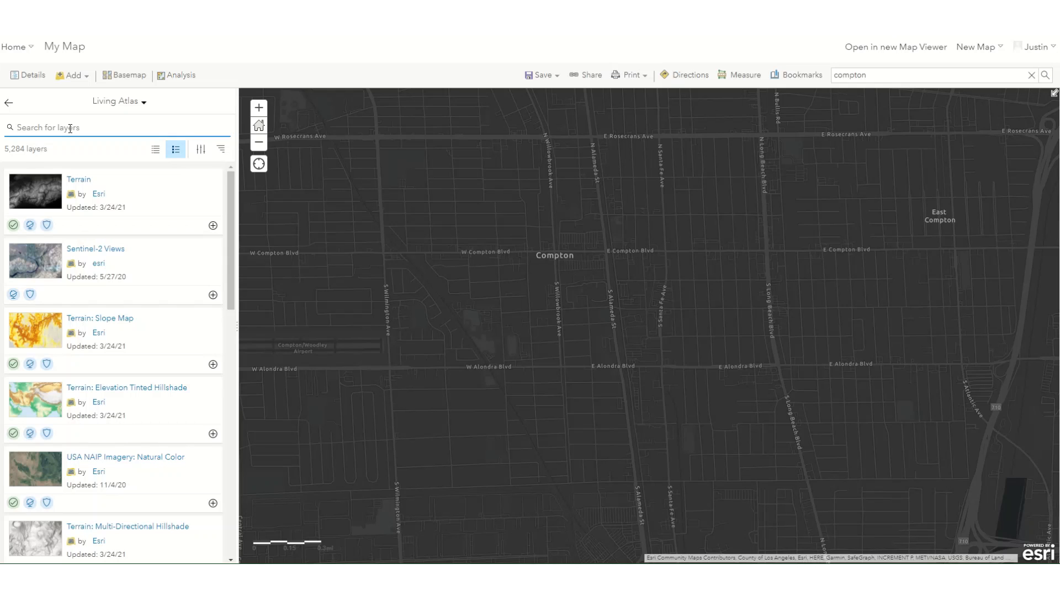
pyautogui.write('us census')
pyautogui.press('Return')
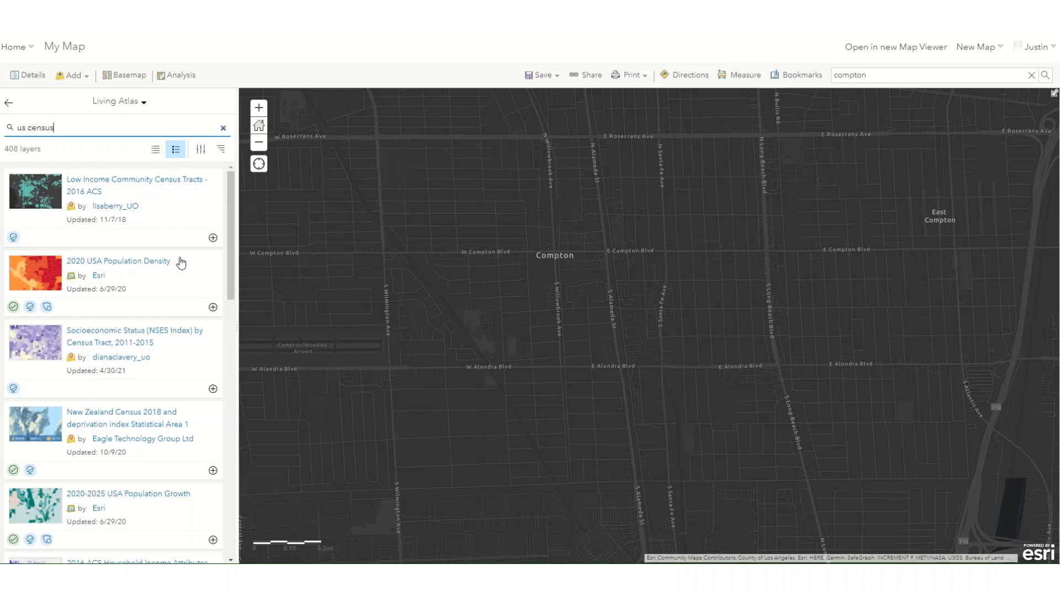
# Step: Find the 2020 USA Unemployment Rate layer in the Living Atlas results, add it to the map, and return to the layer list
pyautogui.scroll(-6, 181, 264)
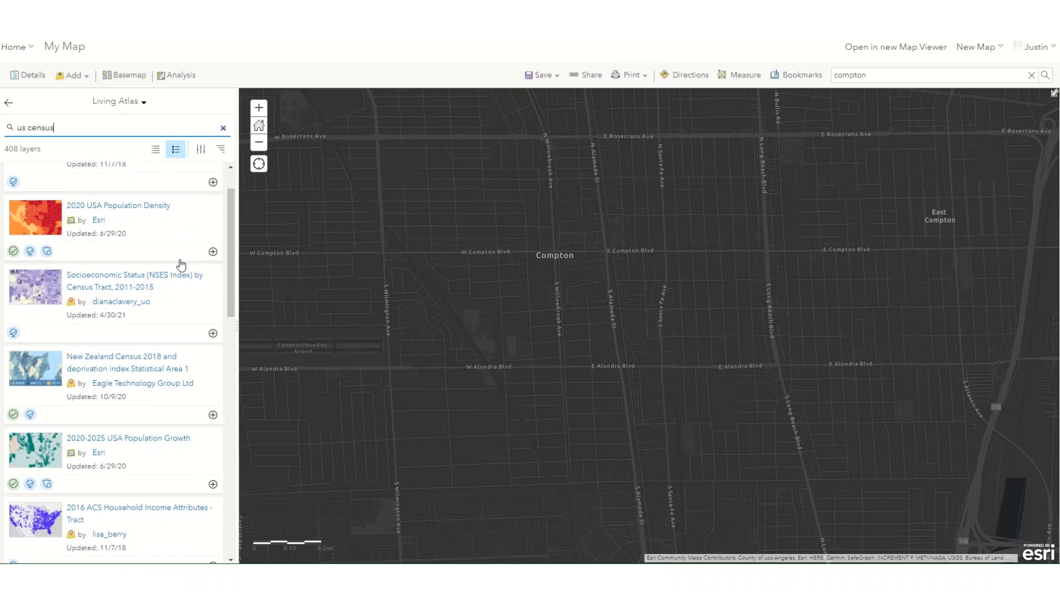
pyautogui.scroll(-3, 181, 278)
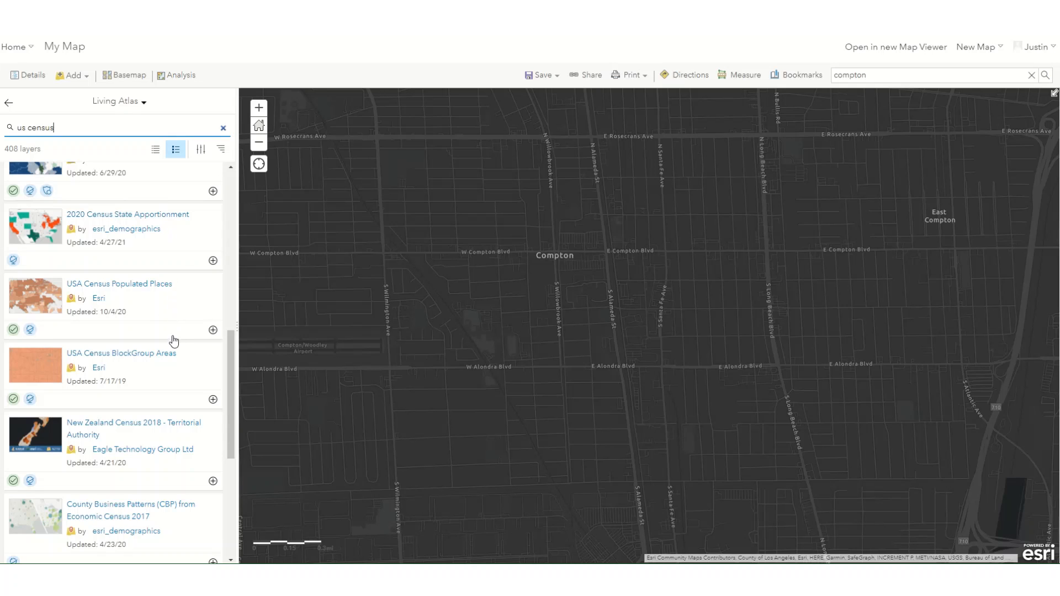
pyautogui.scroll(-3, 174, 356)
pyautogui.scroll(-3, 173, 368)
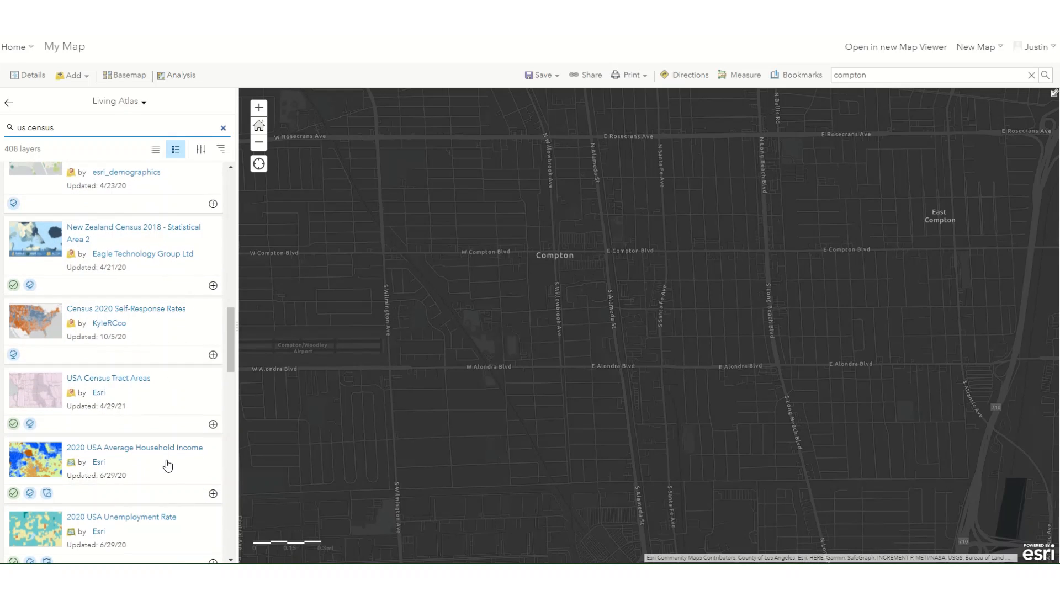
pyautogui.scroll(-2, 166, 466)
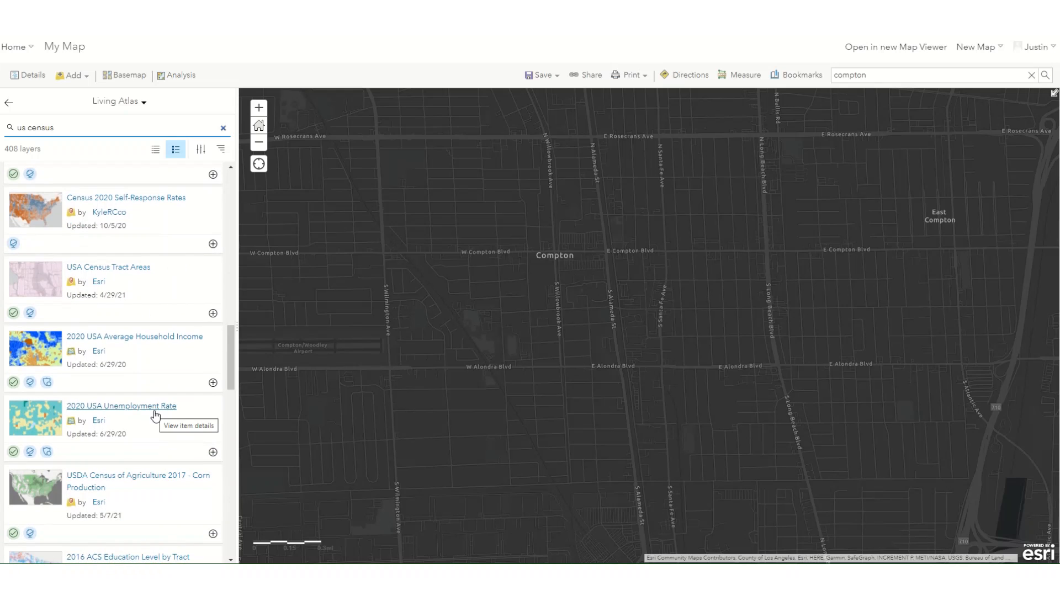
pyautogui.click(214, 453)
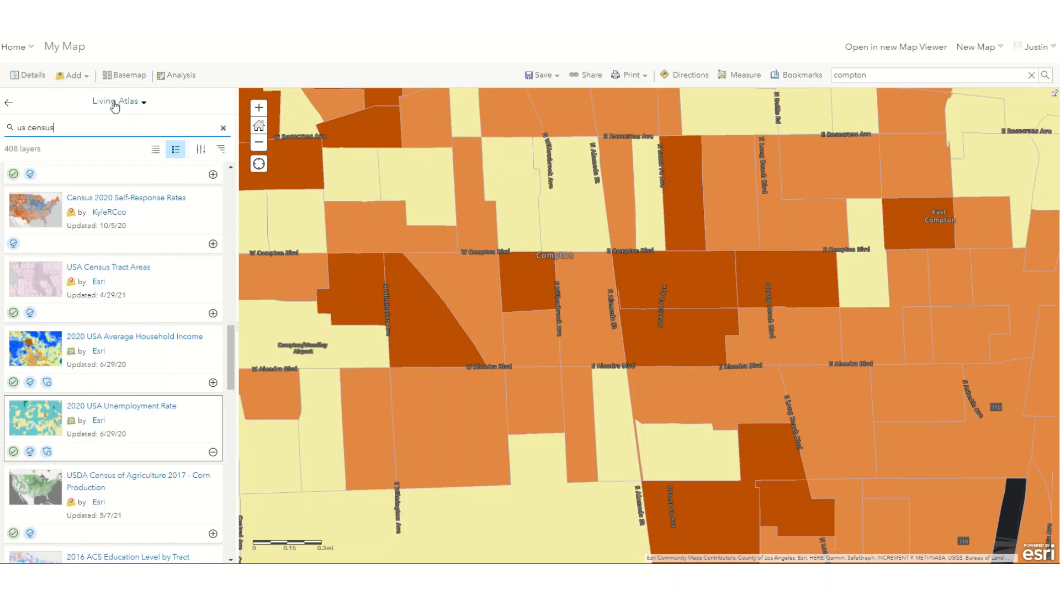
pyautogui.click(9, 103)
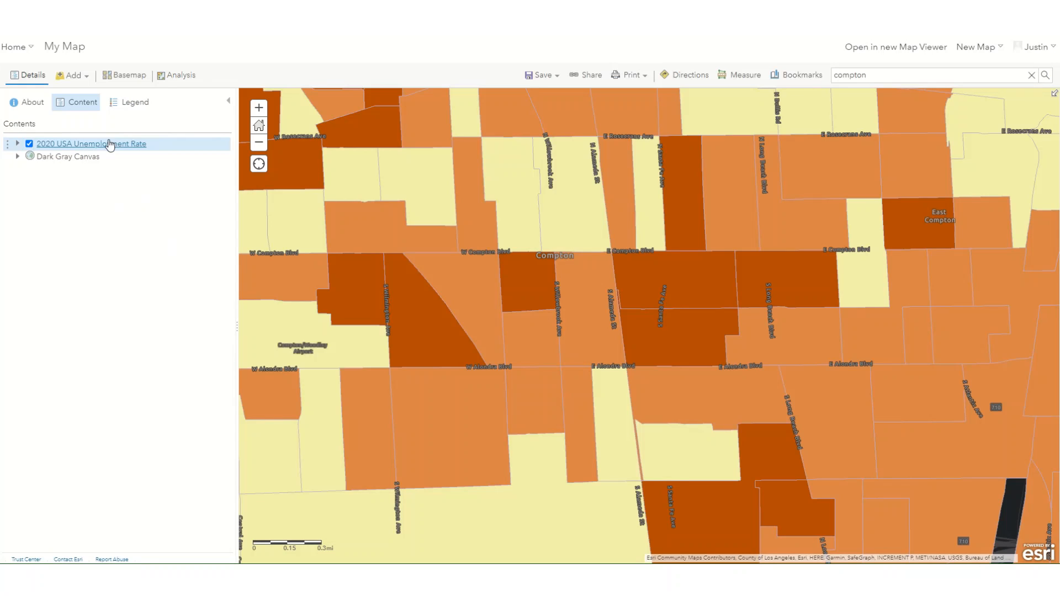
# Step: Expand the sublayers of 2020 USA Unemployment Rate and zoom to the layer's extent, centering the view on the contiguous United States
pyautogui.click(109, 148)
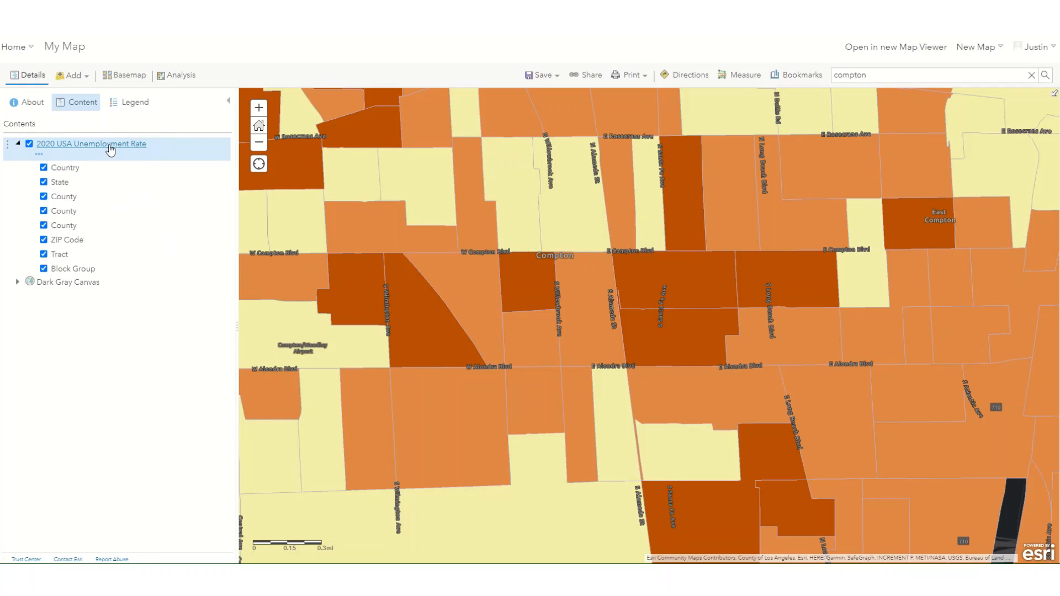
pyautogui.click(39, 159)
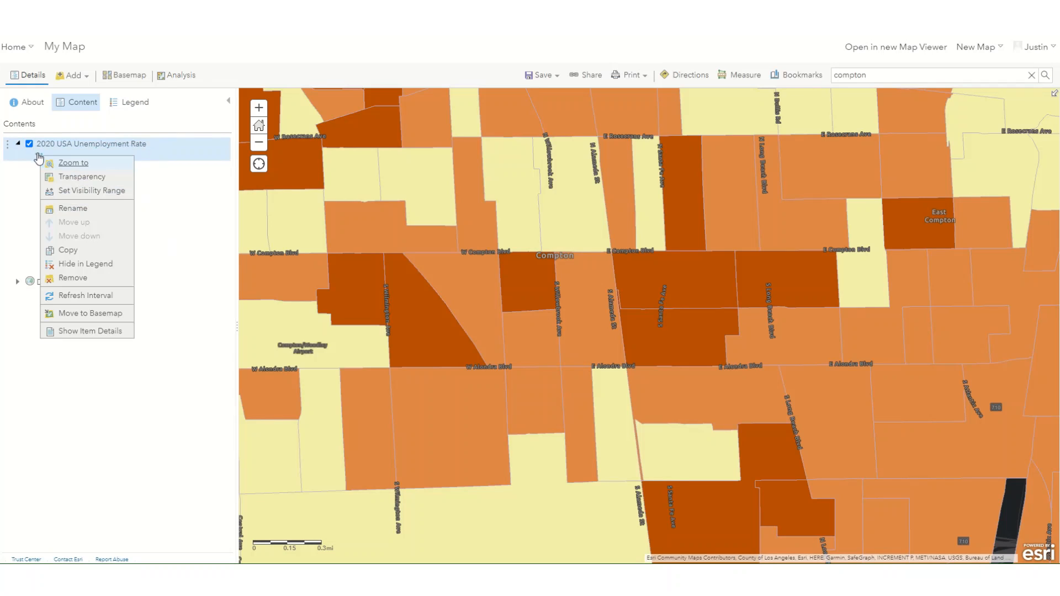
pyautogui.click(73, 163)
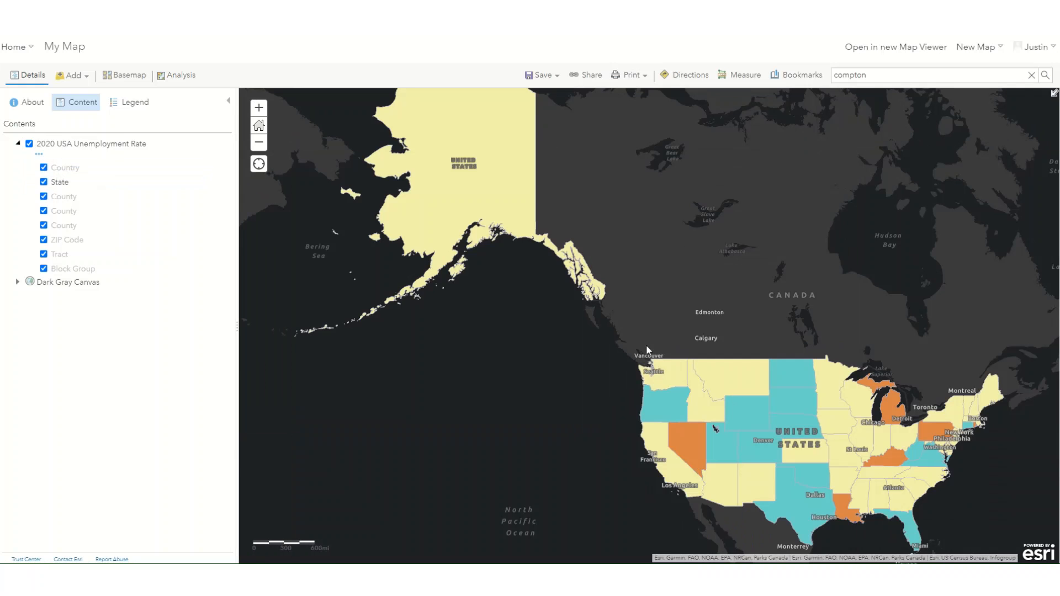
pyautogui.moveTo(555, 424); pyautogui.dragTo(314, 366)
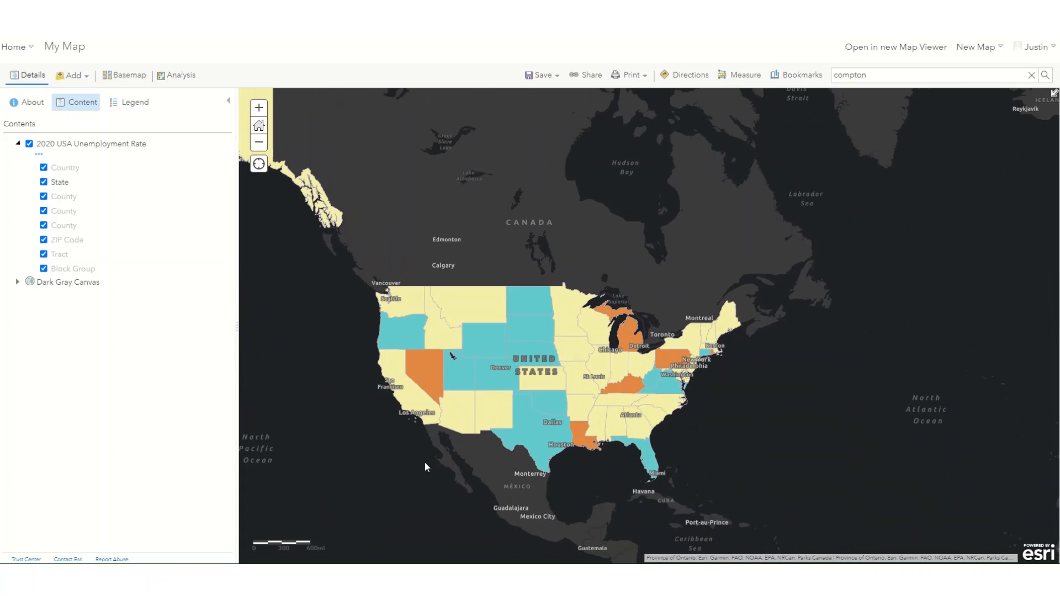
# Step: Show the unemployment layer's legend and examine the map from the North America scale in to Arizona and New Mexico
pyautogui.click(128, 102)
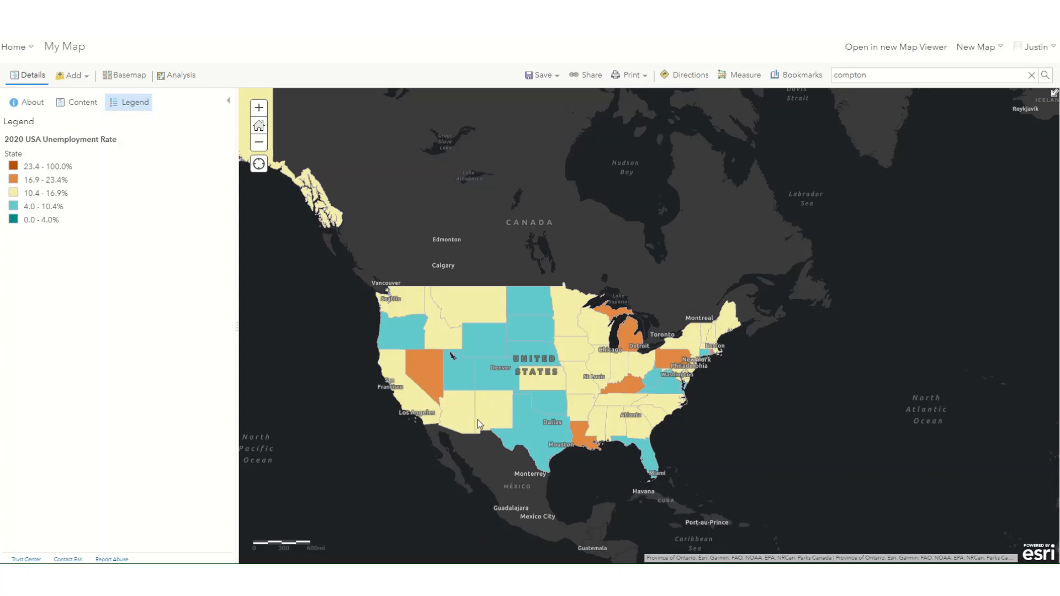
pyautogui.scroll(-1, 455, 427)
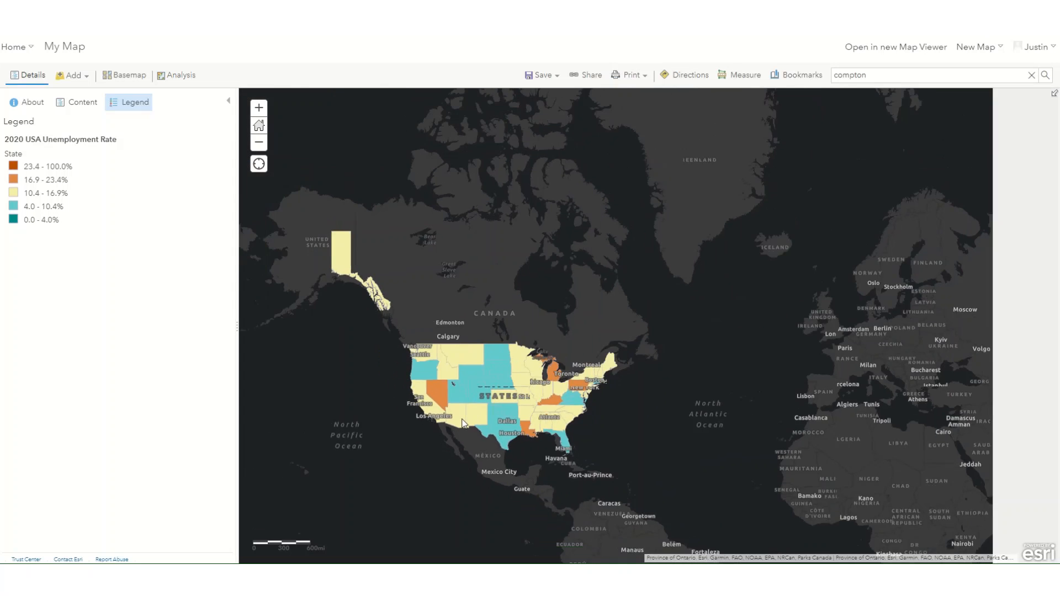
pyautogui.scroll(5, 463, 423)
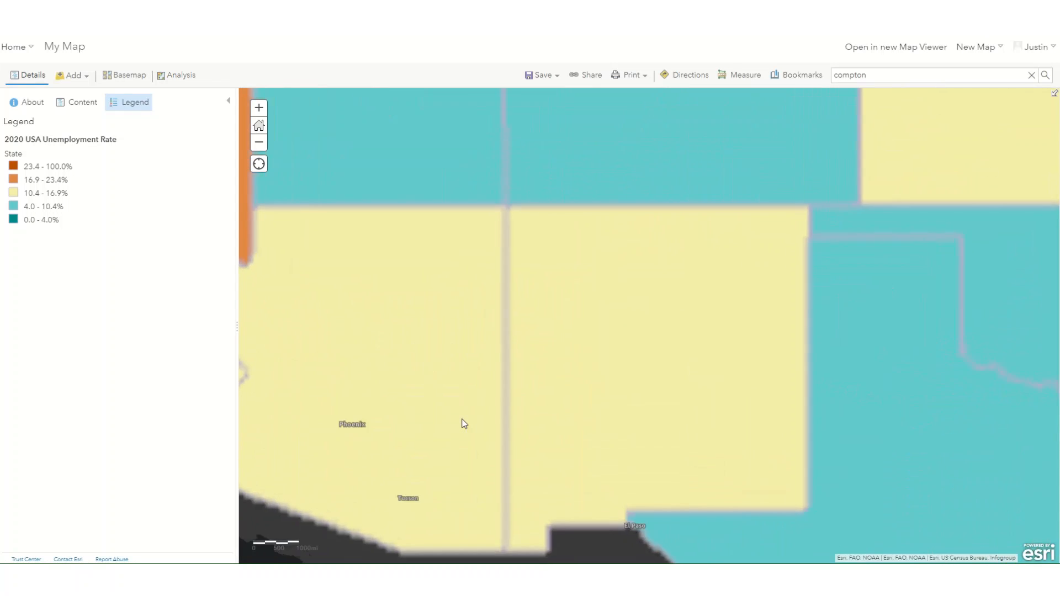
pyautogui.moveTo(464, 423); pyautogui.dragTo(567, 417)
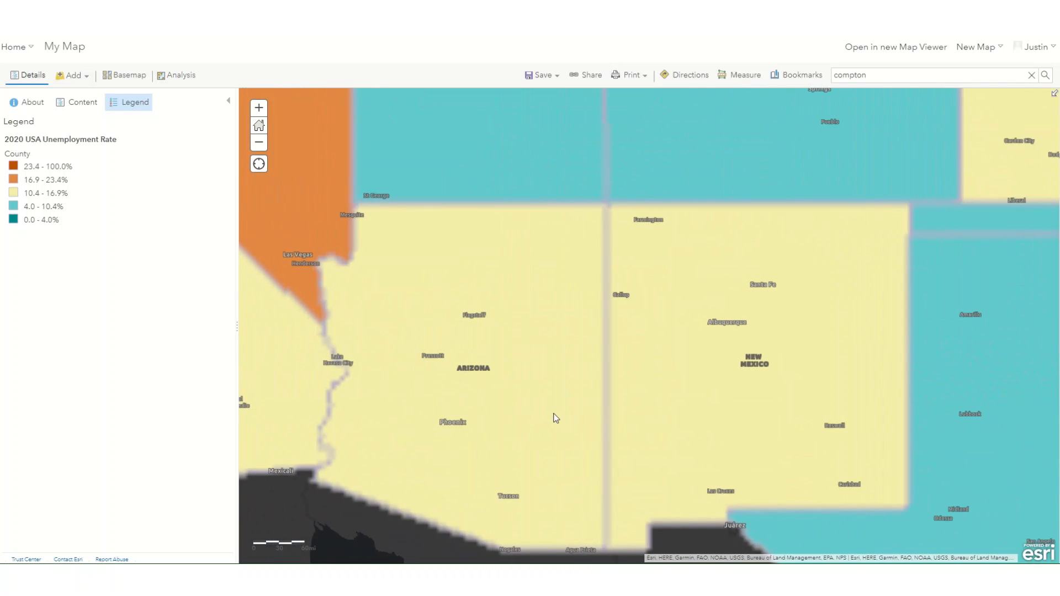
# Step: Return to the layer list and examine which unemployment sublayers draw at each scale from Arizona's counties down to Phoenix's block groups
pyautogui.click(67, 103)
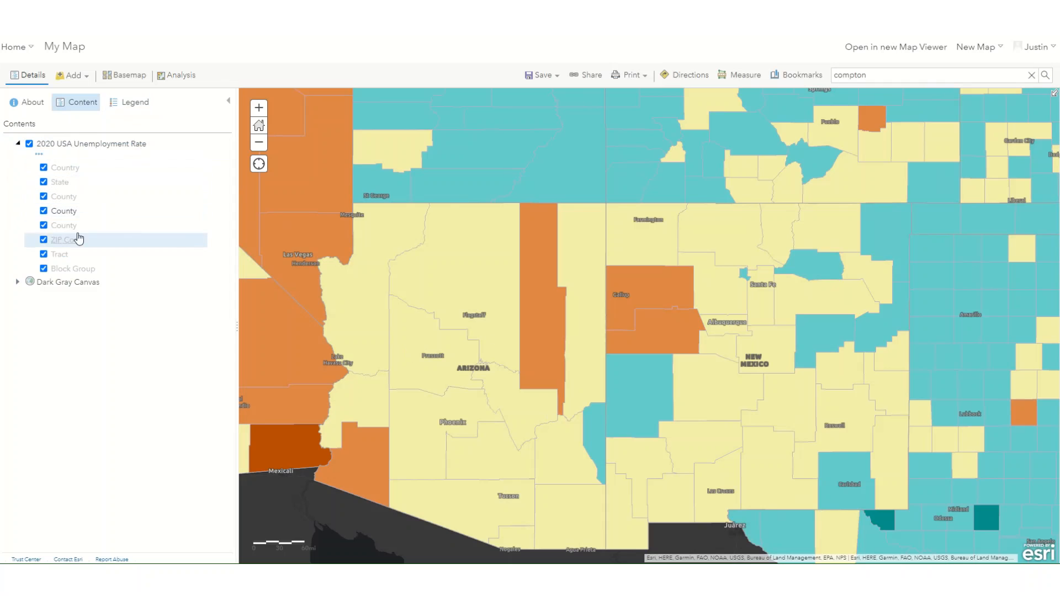
pyautogui.scroll(2, 496, 370)
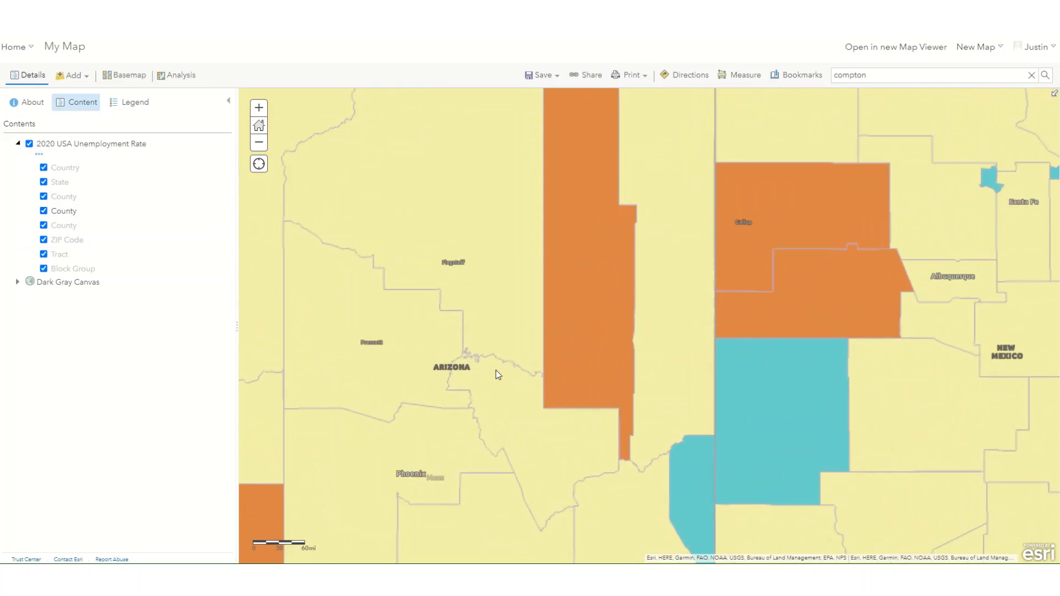
pyautogui.moveTo(463, 414); pyautogui.dragTo(530, 161)
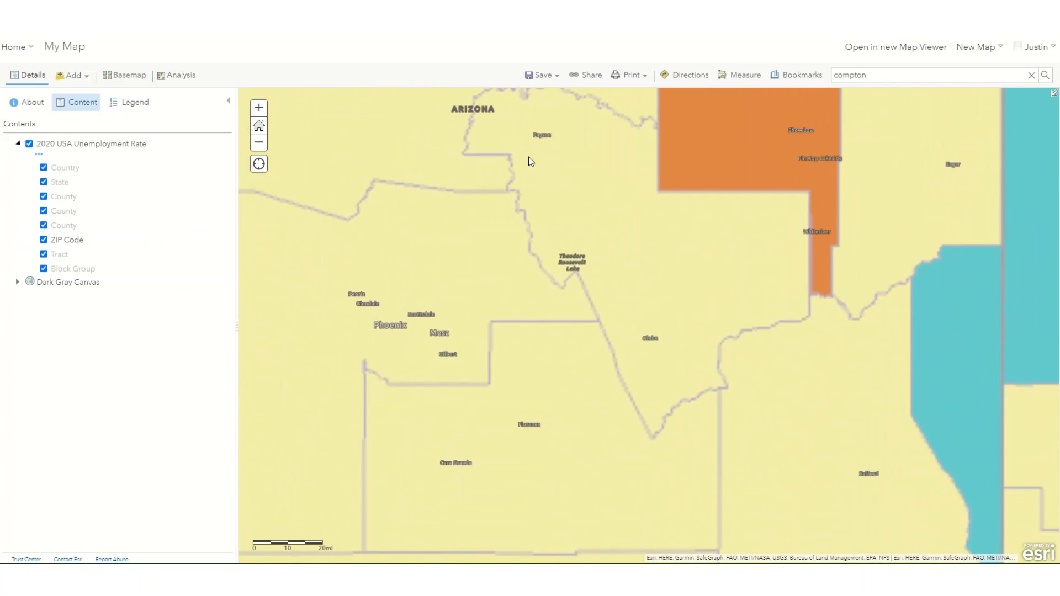
pyautogui.scroll(1, 426, 339)
pyautogui.moveTo(410, 332); pyautogui.dragTo(597, 386)
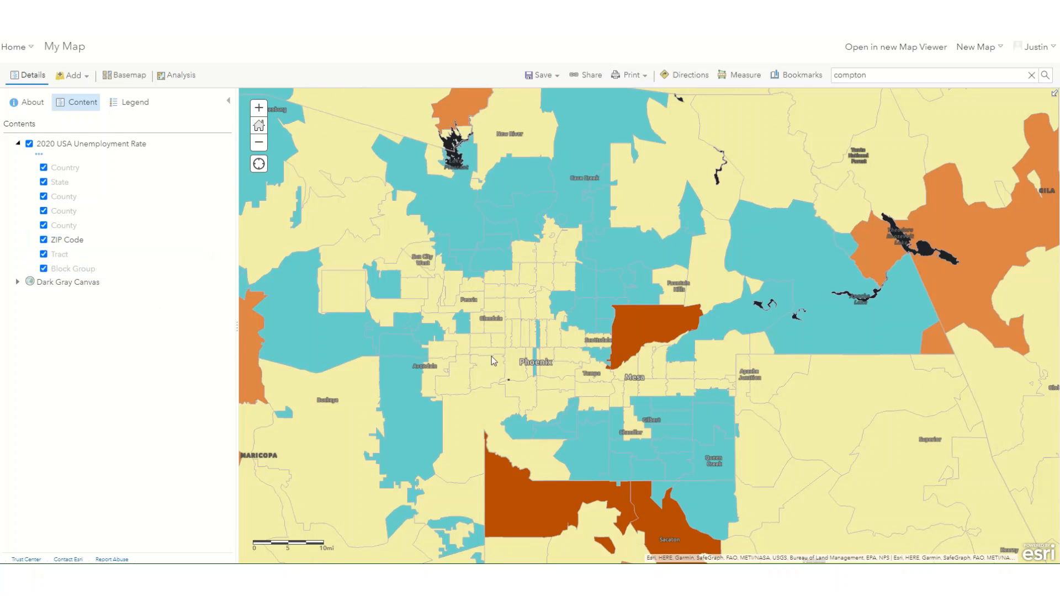
pyautogui.scroll(1, 491, 356)
pyautogui.scroll(3, 491, 356)
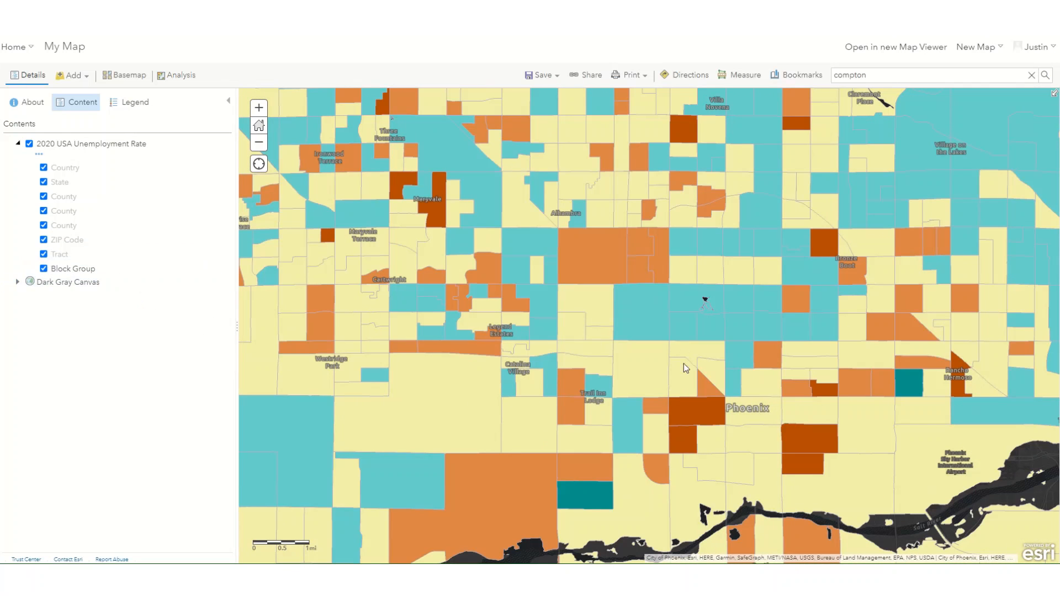
pyautogui.scroll(-2, 670, 402)
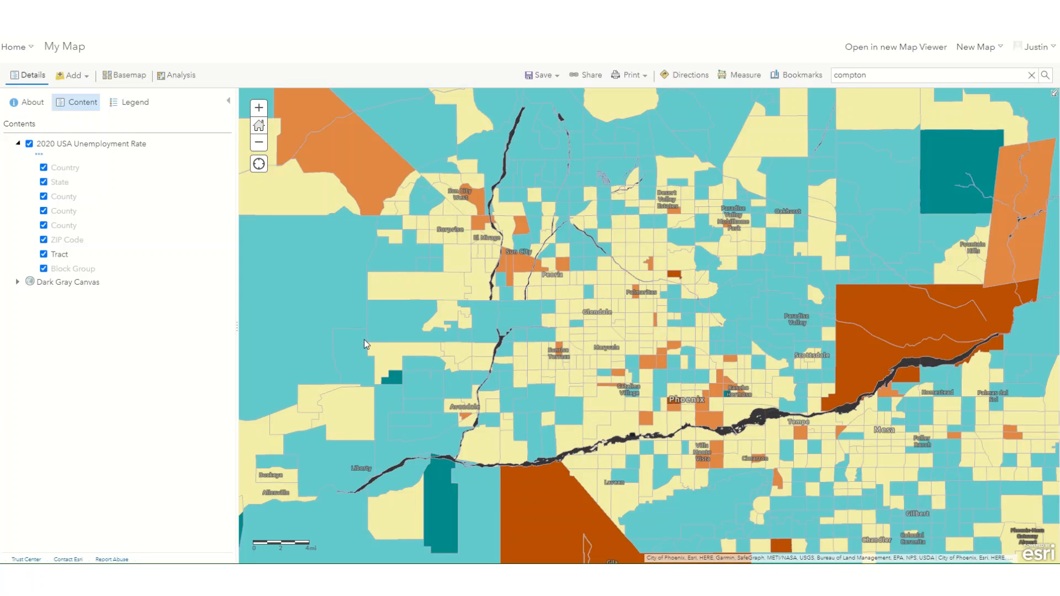
# Step: Hide the 2020 USA Unemployment Rate layer and add the Plant Species Inventory layer by searching My Content for plant species
pyautogui.click(29, 144)
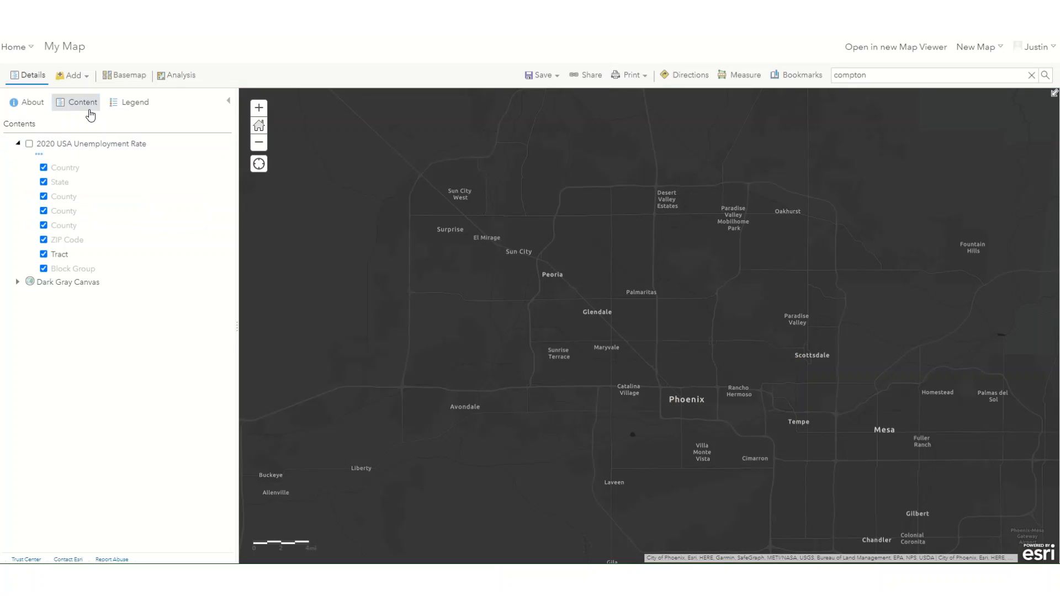
pyautogui.click(72, 76)
pyautogui.click(75, 97)
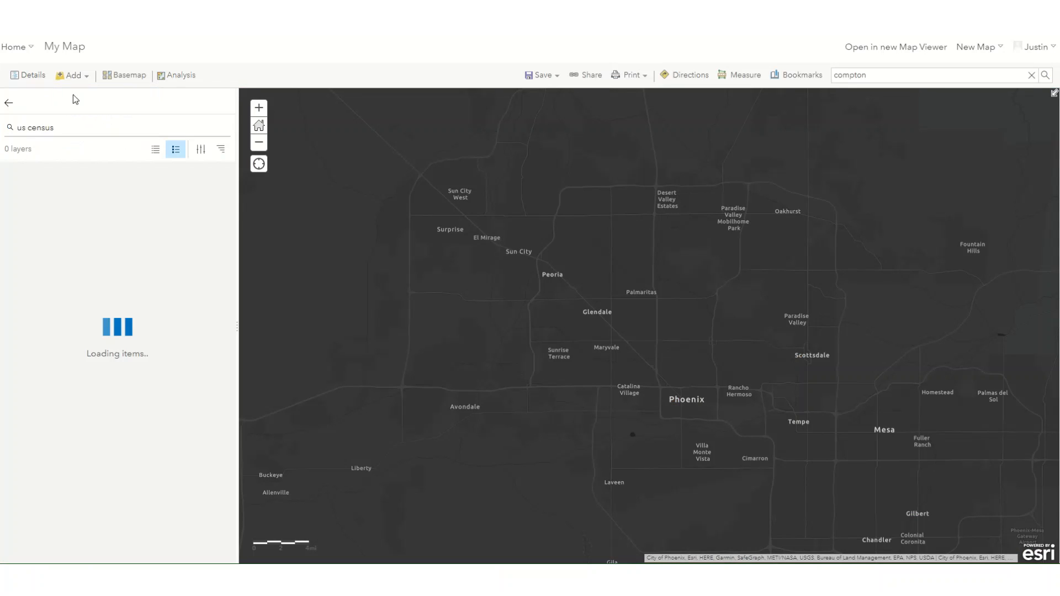
pyautogui.write('pla')
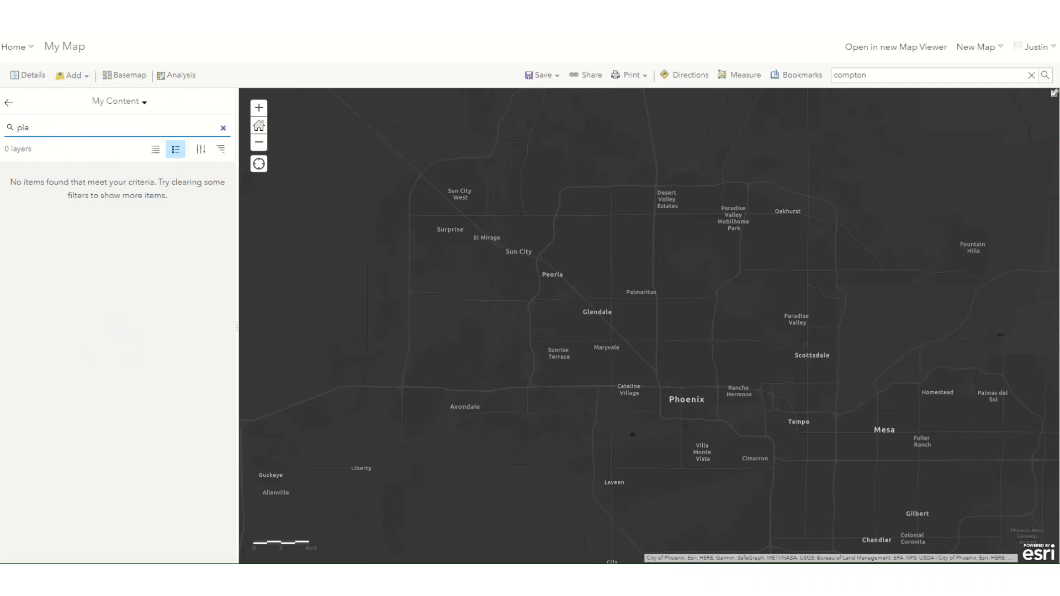
pyautogui.write('nt species')
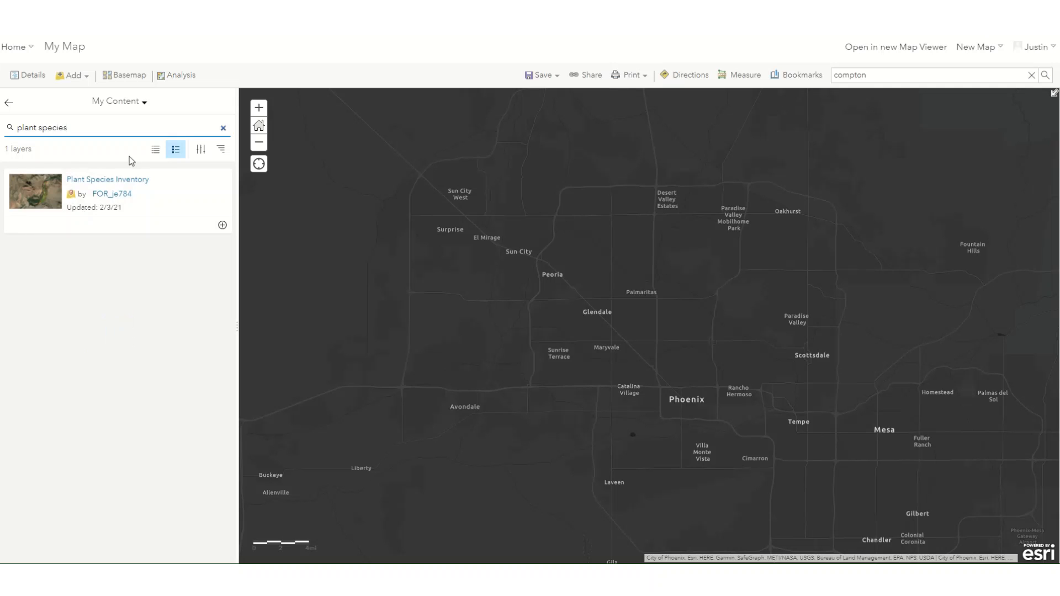
pyautogui.click(222, 225)
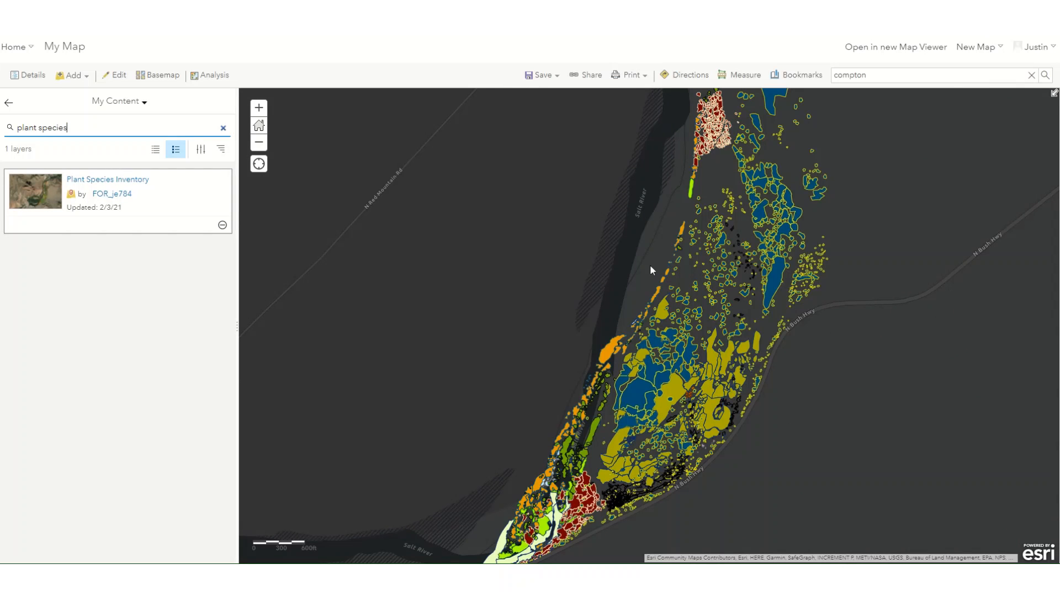
# Step: Change the basemap to Bing Maps Aerial, and remove and re-add the Plant Species Inventory layer to compare it with the imagery
pyautogui.click(156, 76)
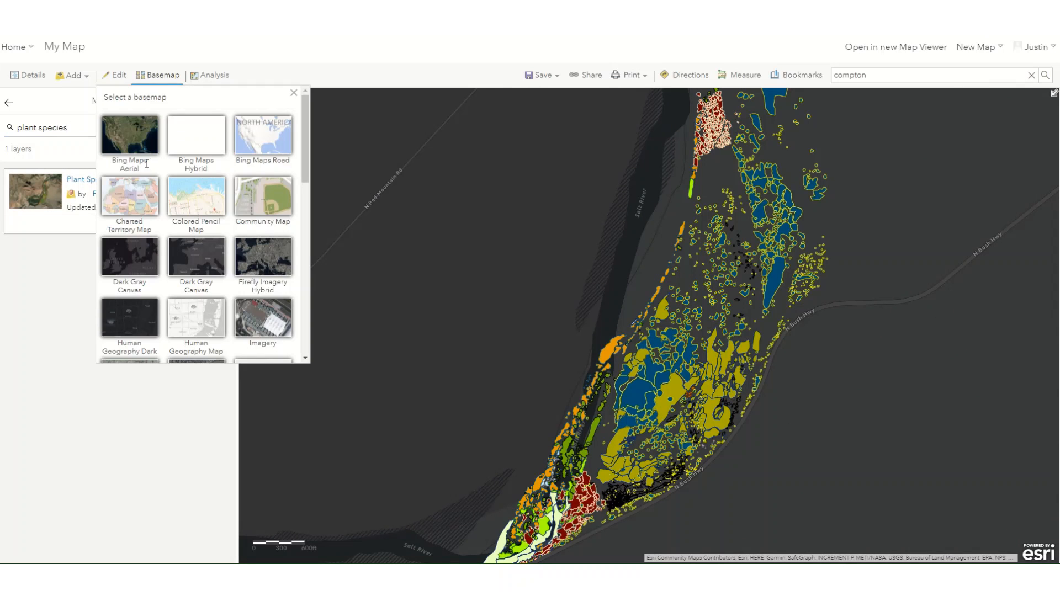
pyautogui.click(130, 138)
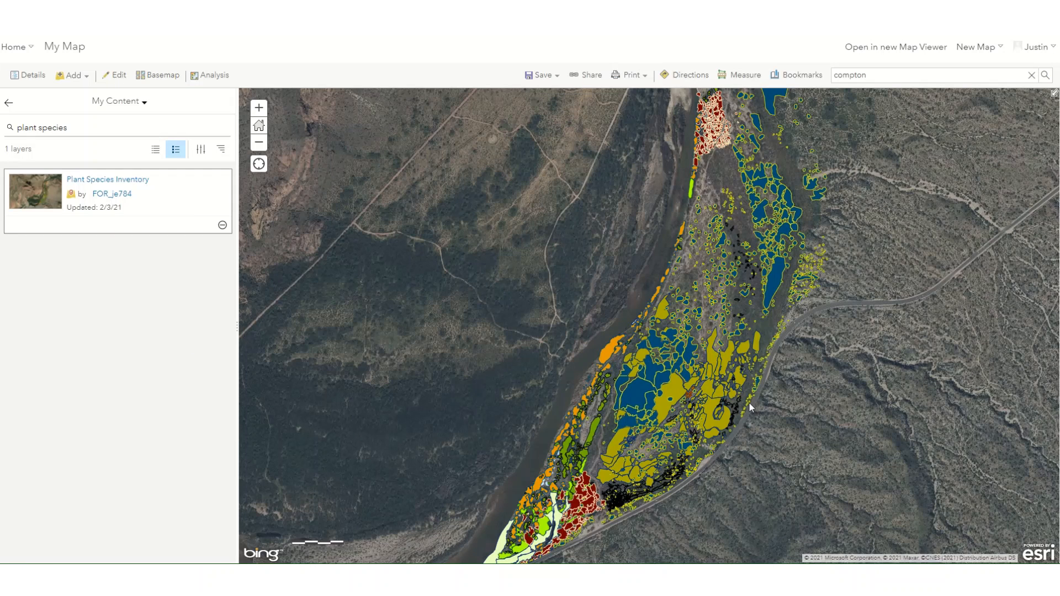
pyautogui.click(220, 226)
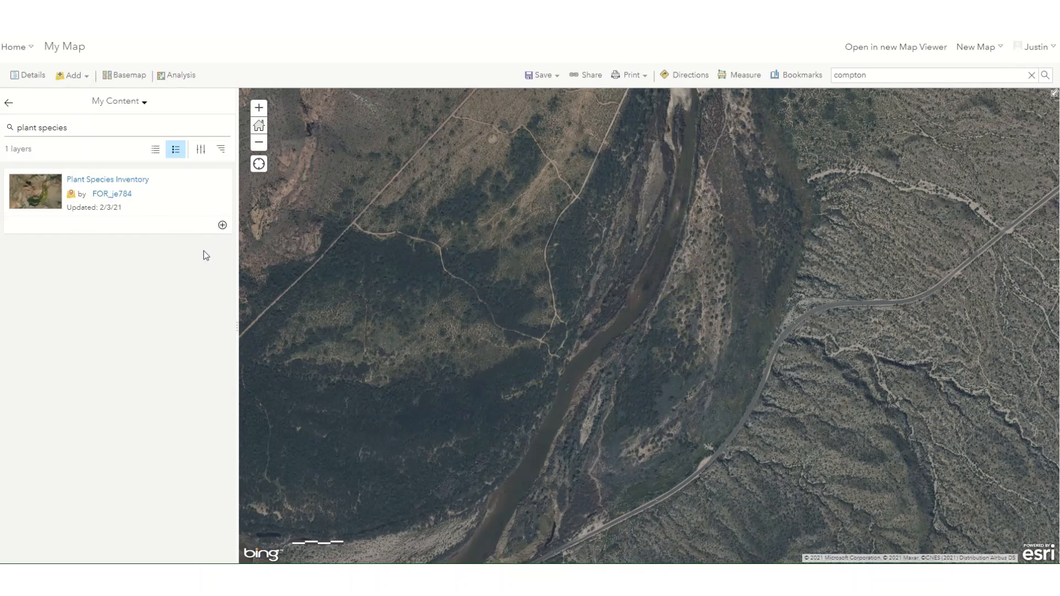
pyautogui.click(222, 224)
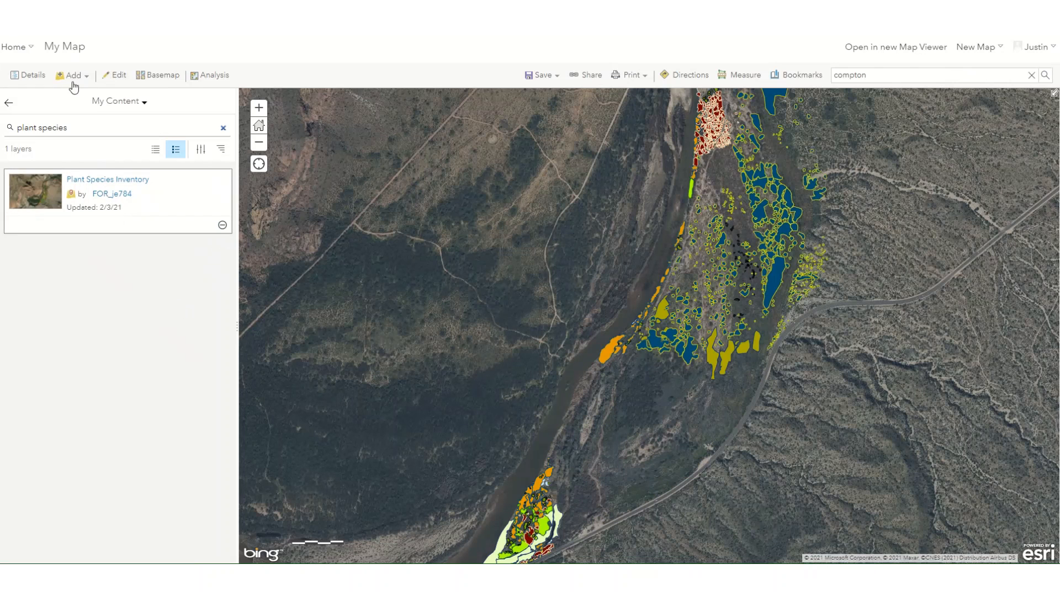
# Step: Open the style settings of the Plant Species Inventory layer from the layer list and review the attributes it can show
pyautogui.click(9, 103)
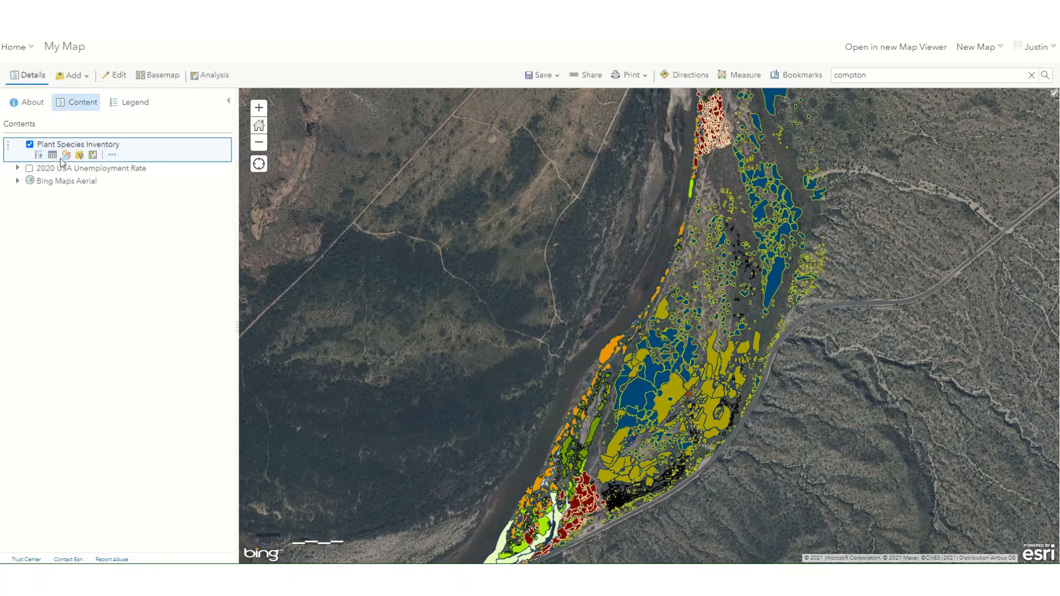
pyautogui.click(65, 156)
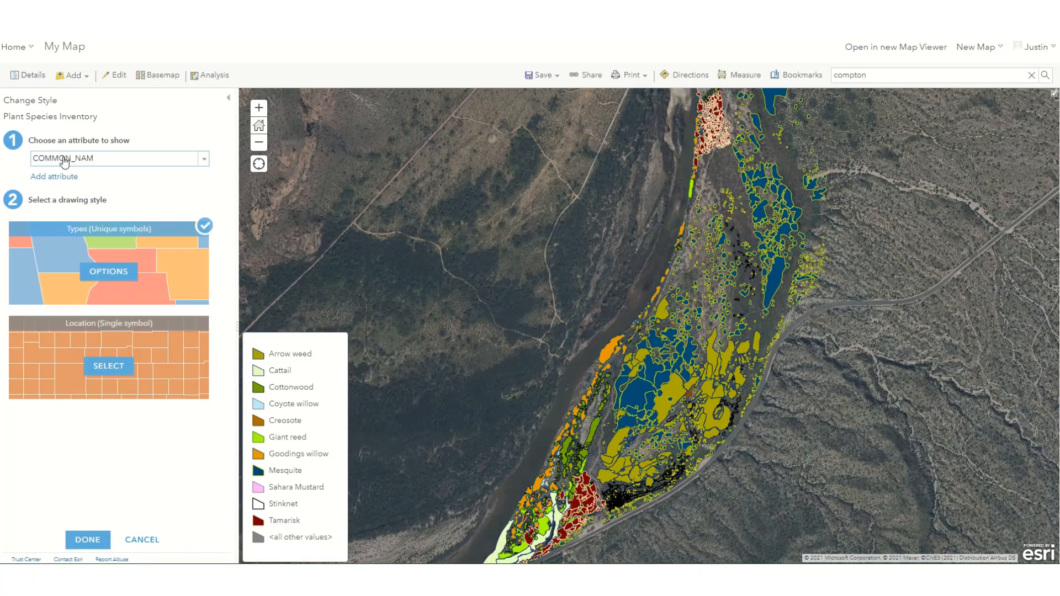
pyautogui.click(204, 163)
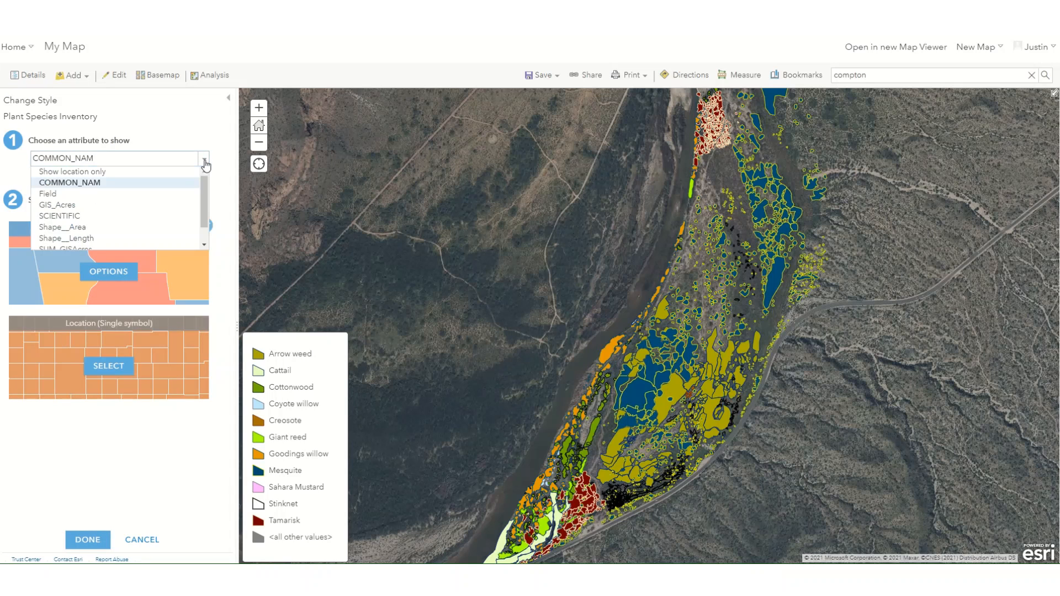
pyautogui.click(180, 145)
# Step: Try the Location (Single symbol) drawing style on Plant Species Inventory and switch back to Types (Unique symbols)
pyautogui.click(109, 366)
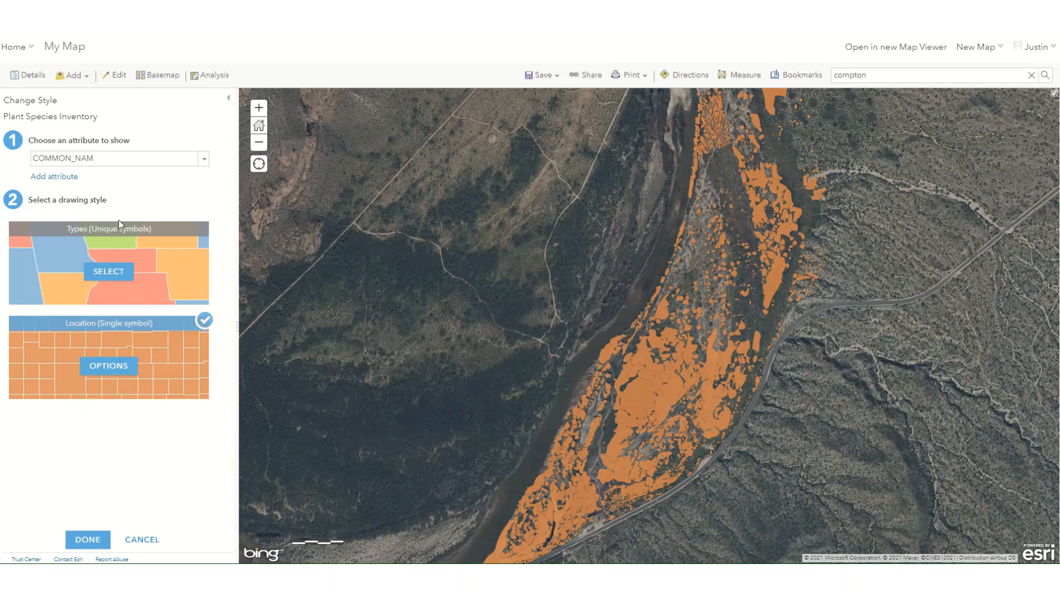
pyautogui.moveTo(174, 244)
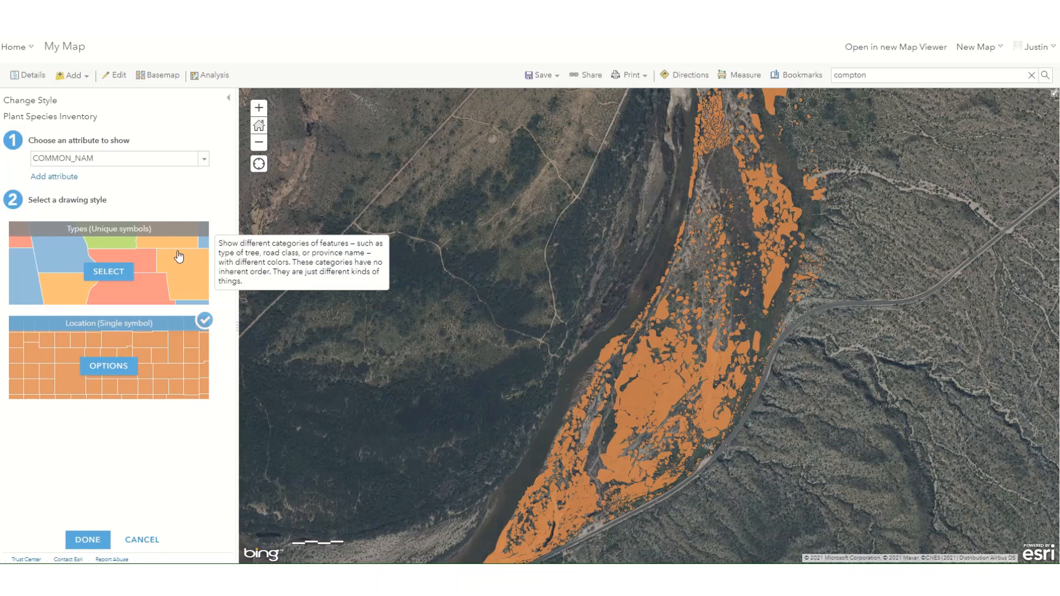
pyautogui.click(120, 276)
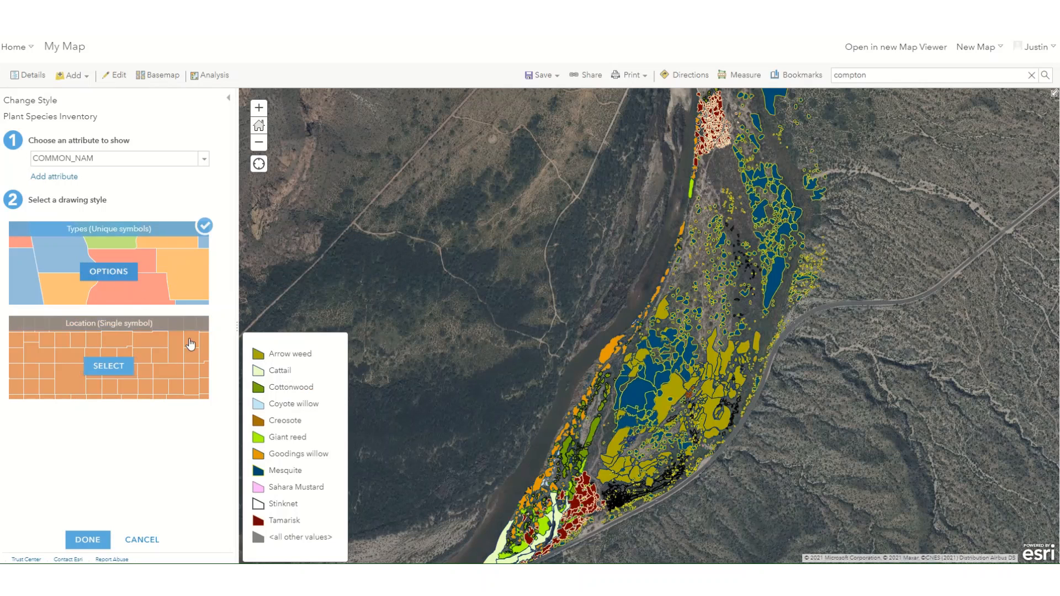
# Step: Choose COMMON_NAM as the attribute to show for Plant Species Inventory and apply the style
pyautogui.click(207, 162)
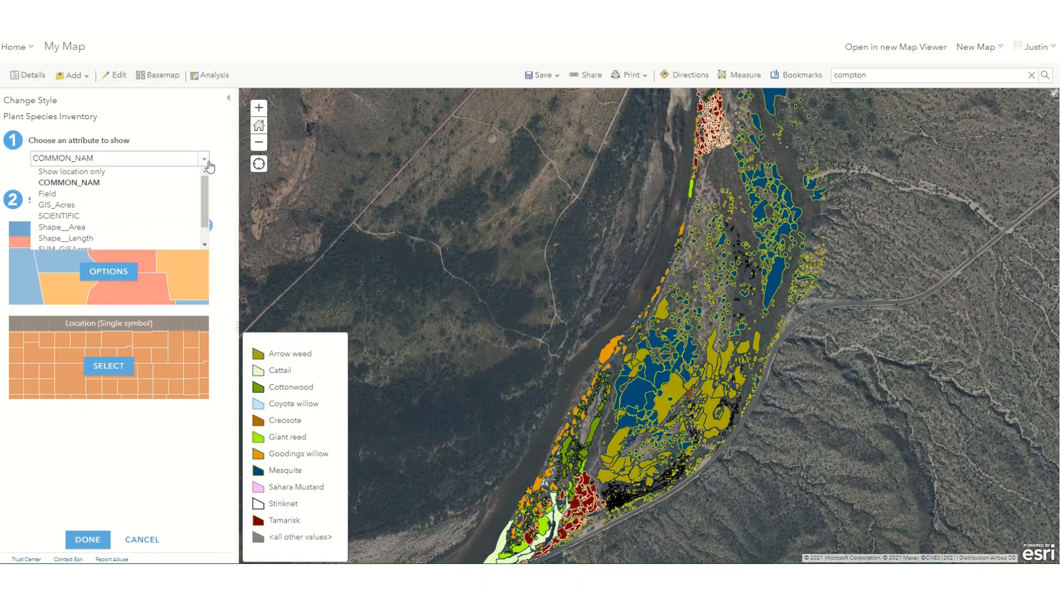
pyautogui.click(87, 184)
pyautogui.click(83, 540)
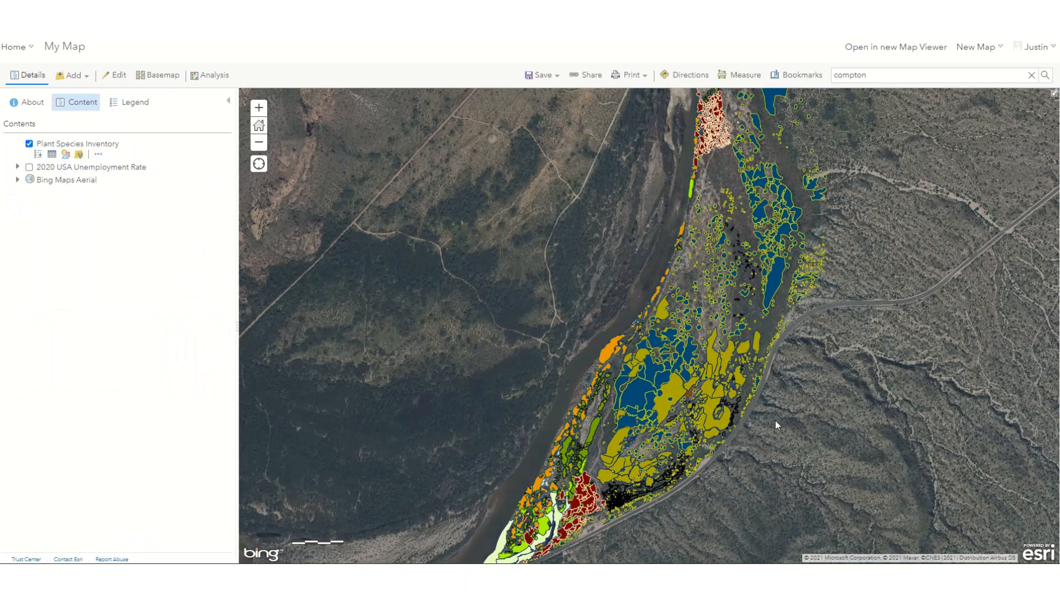
# Step: Set the Plant Species Inventory layer's transparency to about 45% and check the aerial imagery beneath it
pyautogui.moveTo(808, 318); pyautogui.dragTo(670, 345)
pyautogui.moveTo(680, 390); pyautogui.dragTo(731, 313)
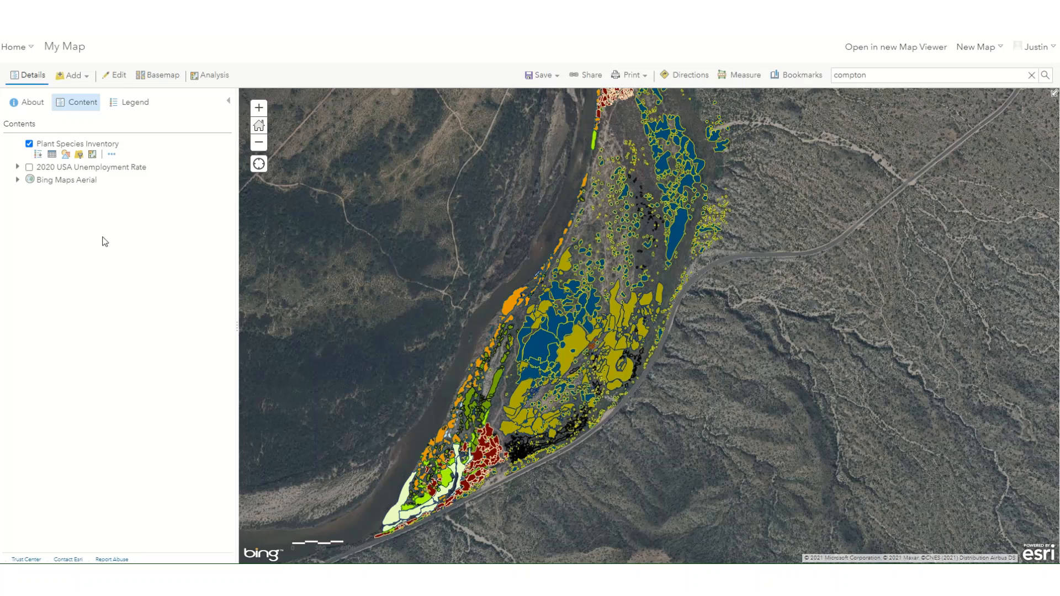
pyautogui.click(114, 156)
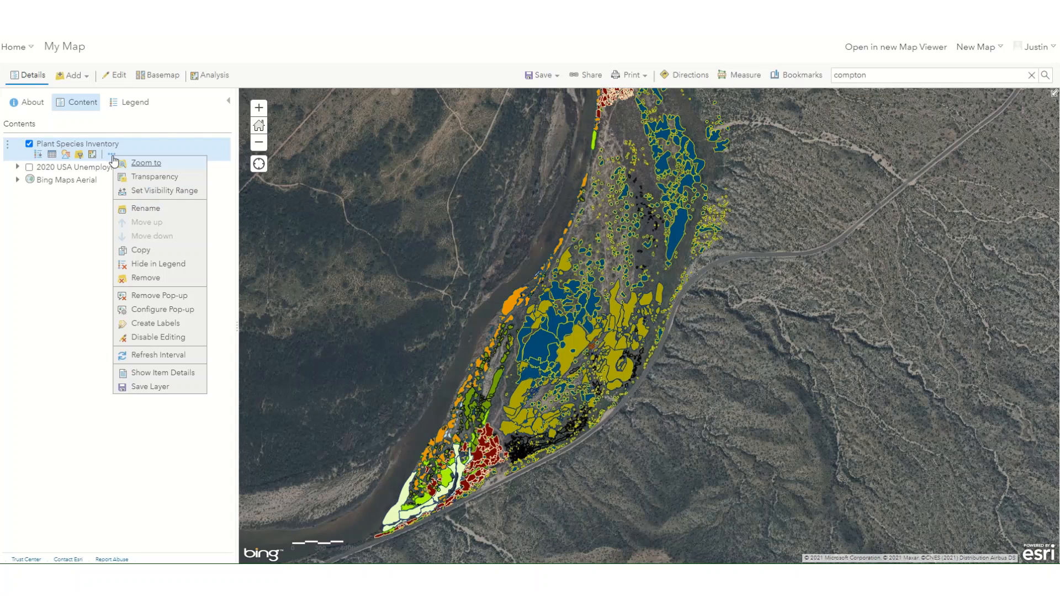
pyautogui.moveTo(138, 180)
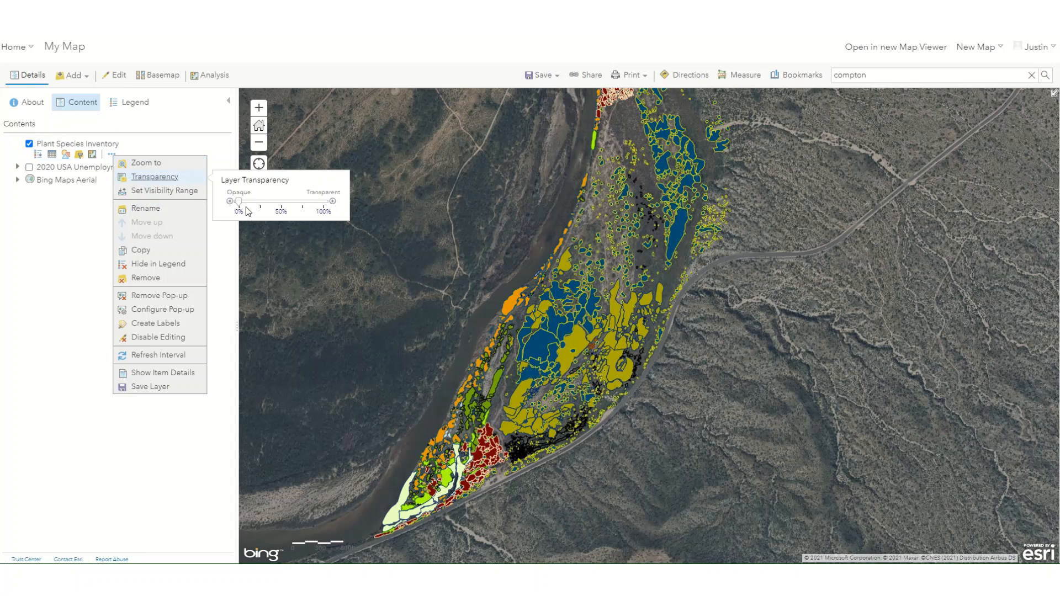
pyautogui.moveTo(238, 201); pyautogui.dragTo(277, 209)
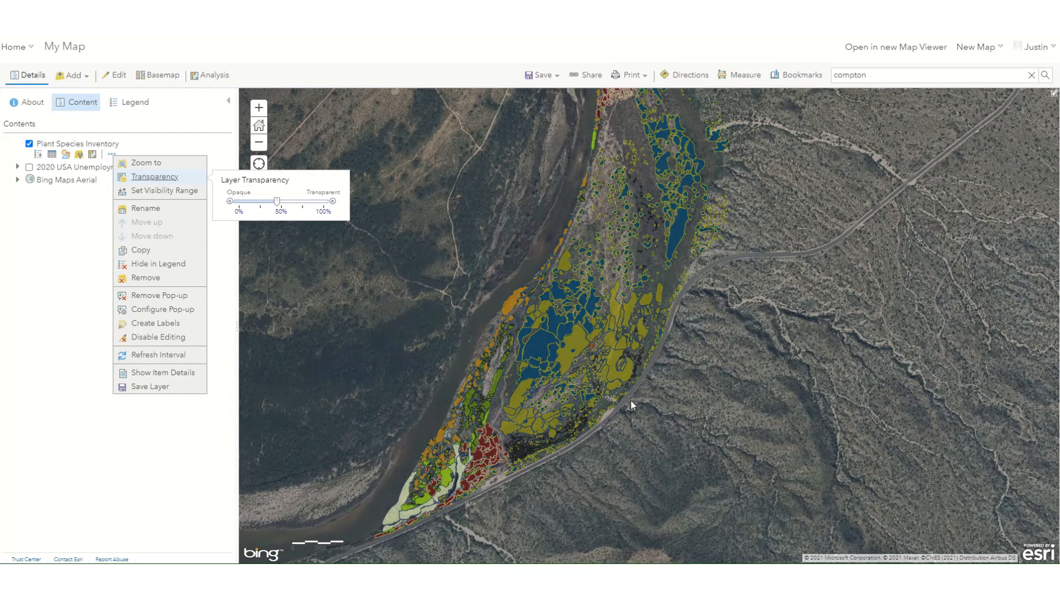
pyautogui.scroll(2, 570, 369)
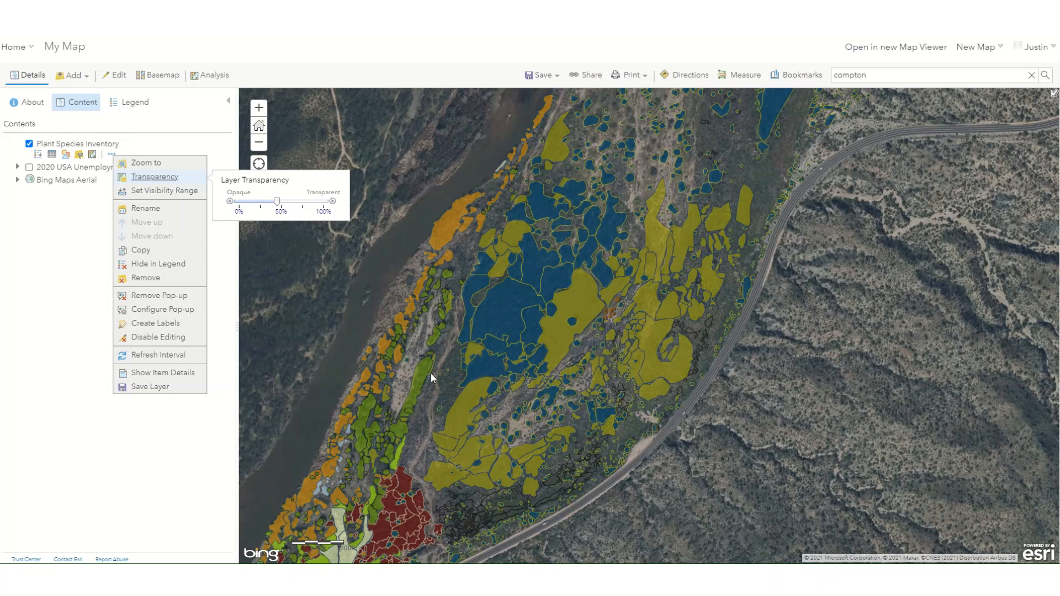
pyautogui.click(23, 301)
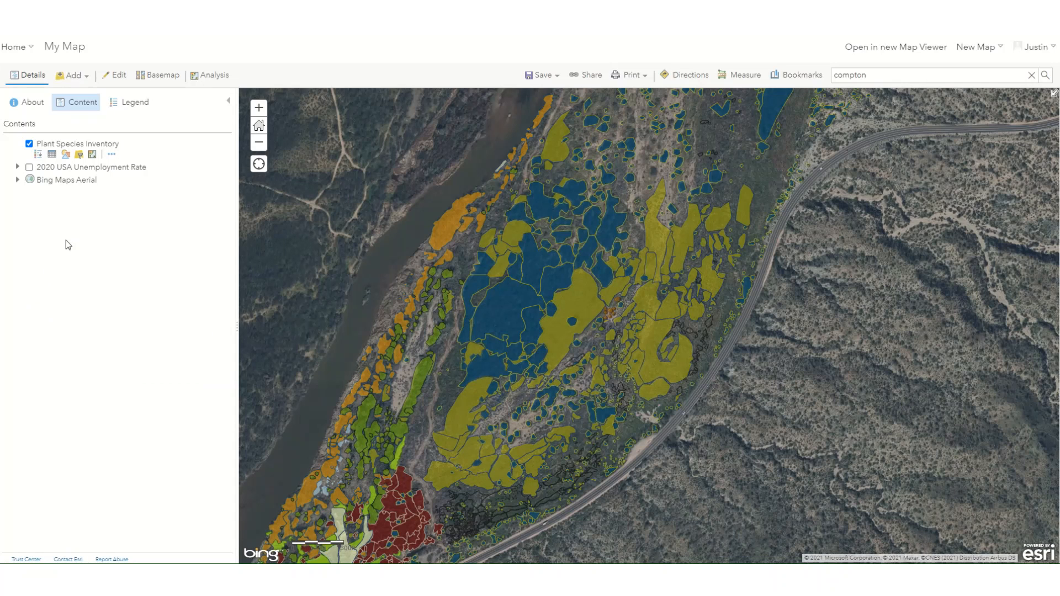
# Step: Show the Plant Species Inventory attribute table, enlarge it to review the records, and close it
pyautogui.click(52, 155)
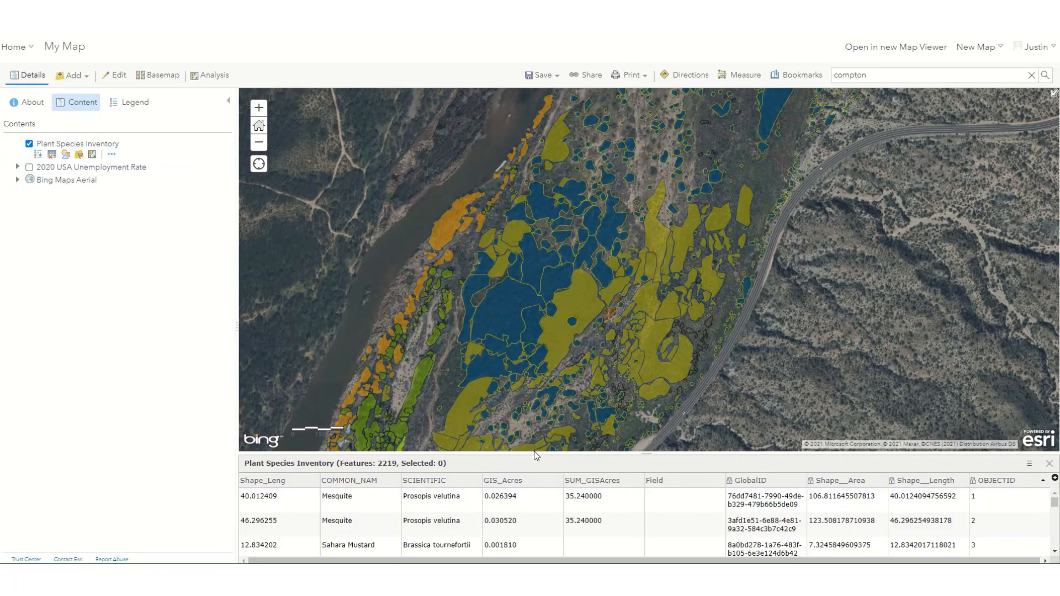
pyautogui.moveTo(535, 455); pyautogui.dragTo(514, 328)
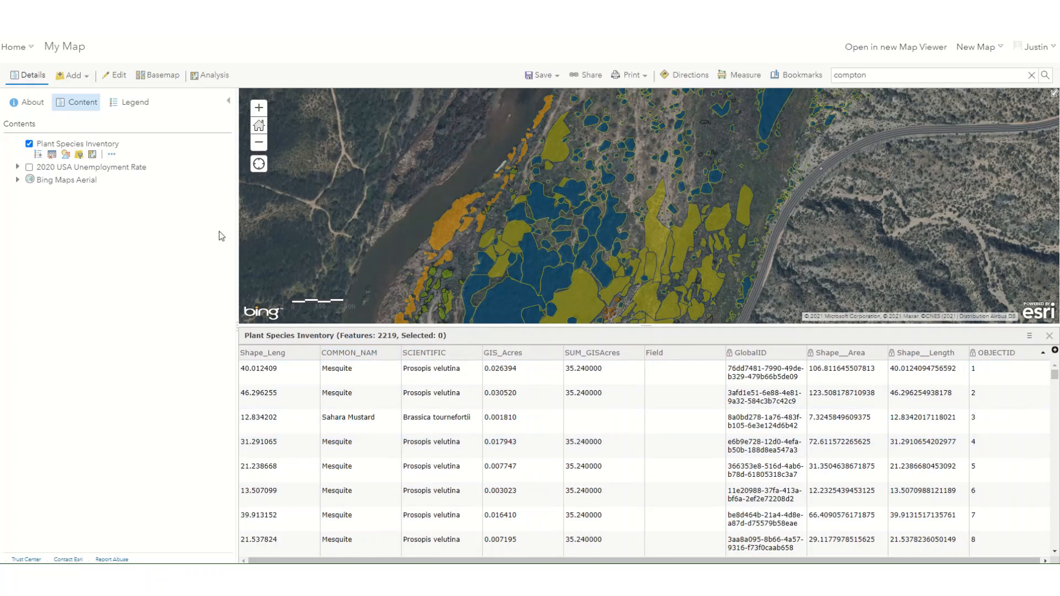
pyautogui.click(1049, 335)
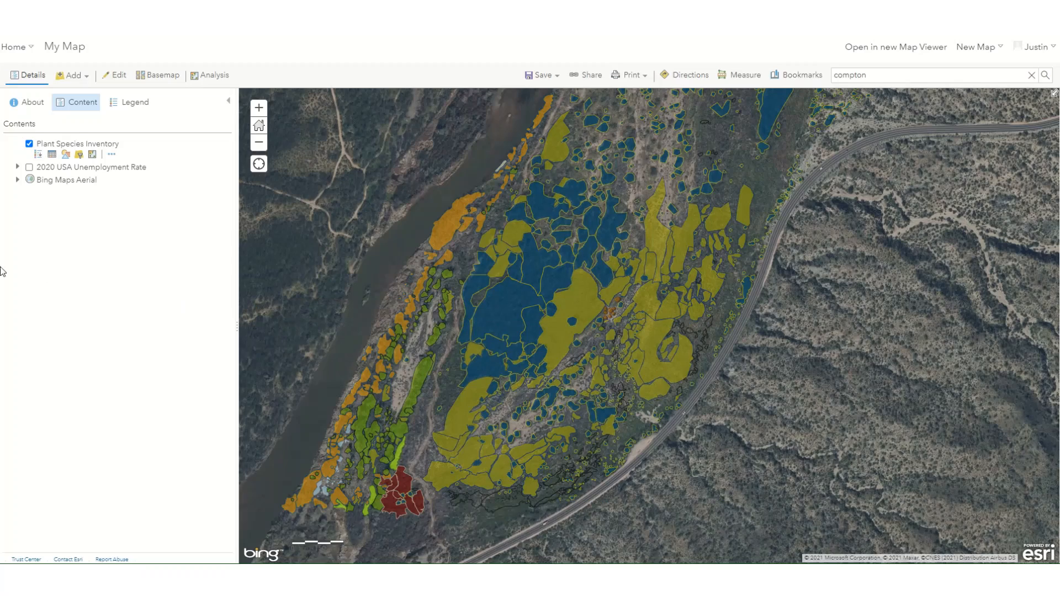
pyautogui.scroll(-2, 583, 281)
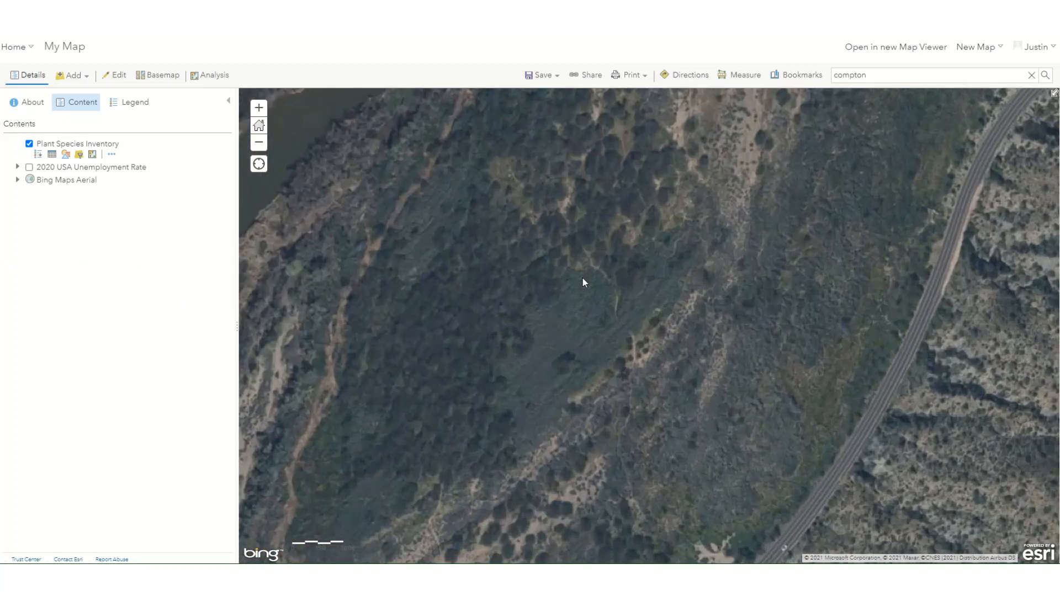
pyautogui.scroll(-1, 570, 285)
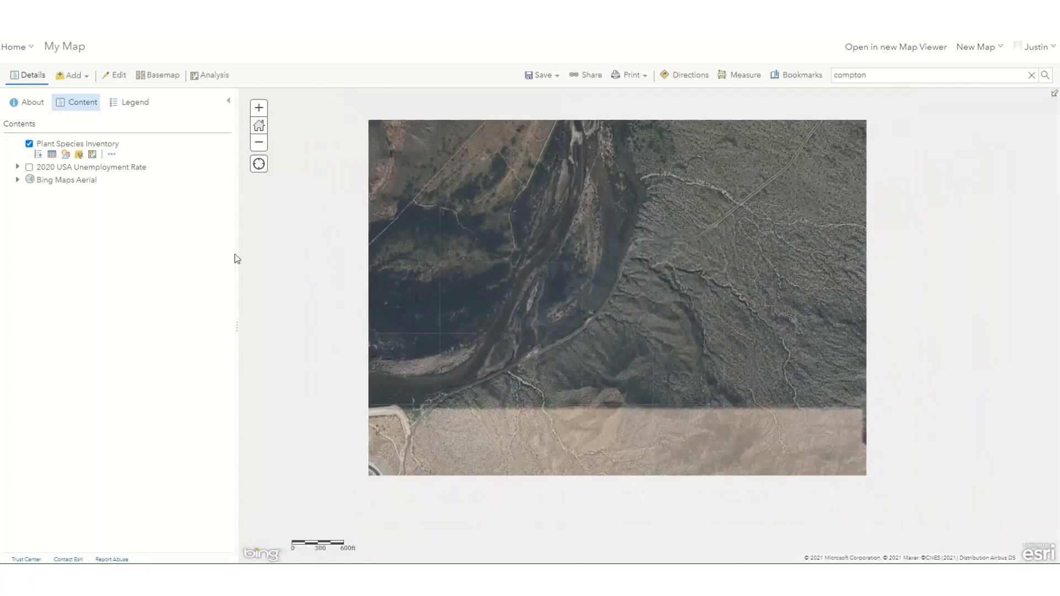